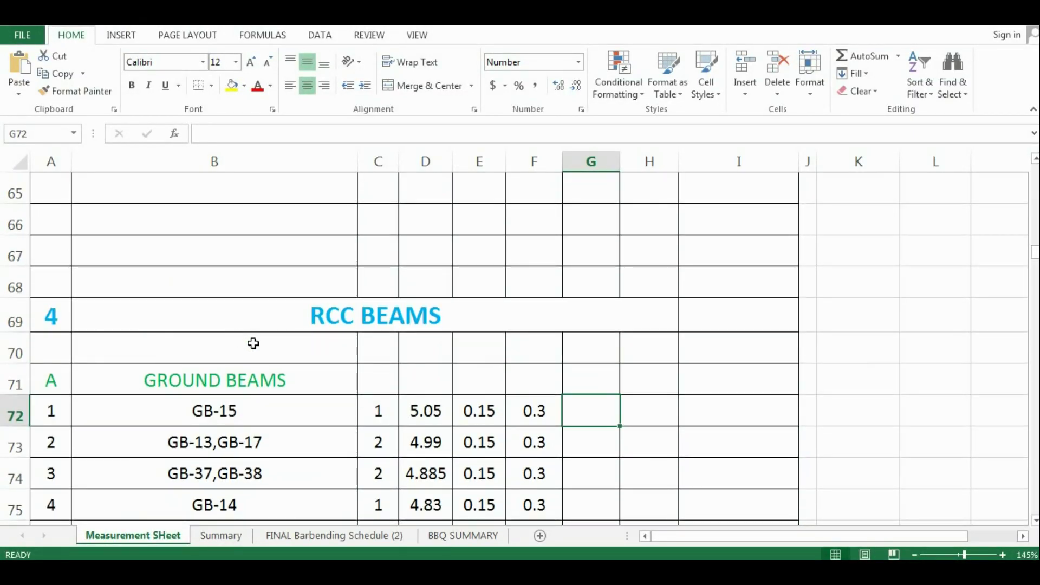
pyautogui.scroll(2, 254, 344)
pyautogui.scroll(1, 298, 316)
# - Review the LIFT Wall section title and the formula behind its 18.91 total
pyautogui.click(148, 253)
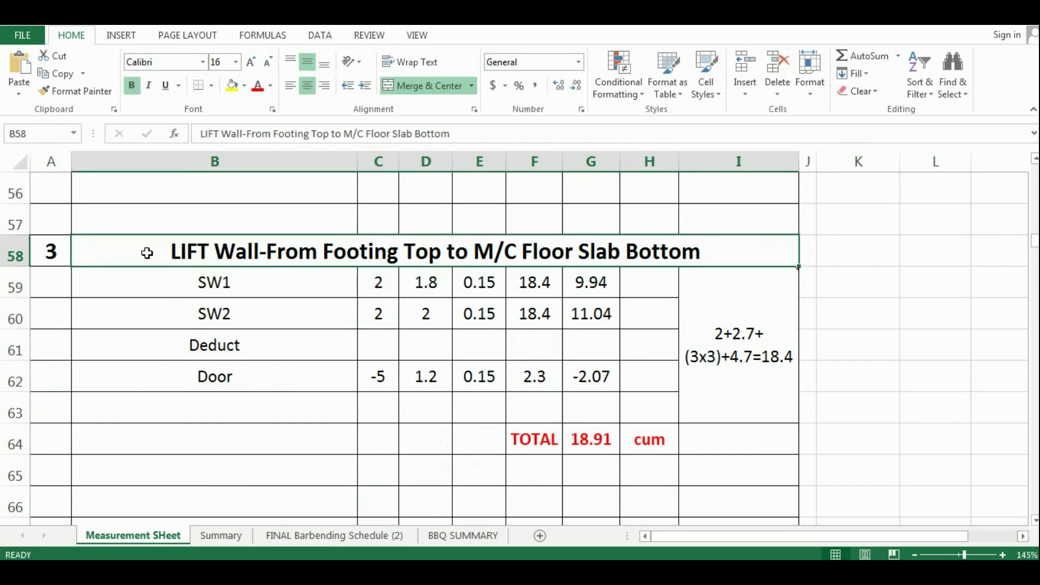
pyautogui.click(606, 437)
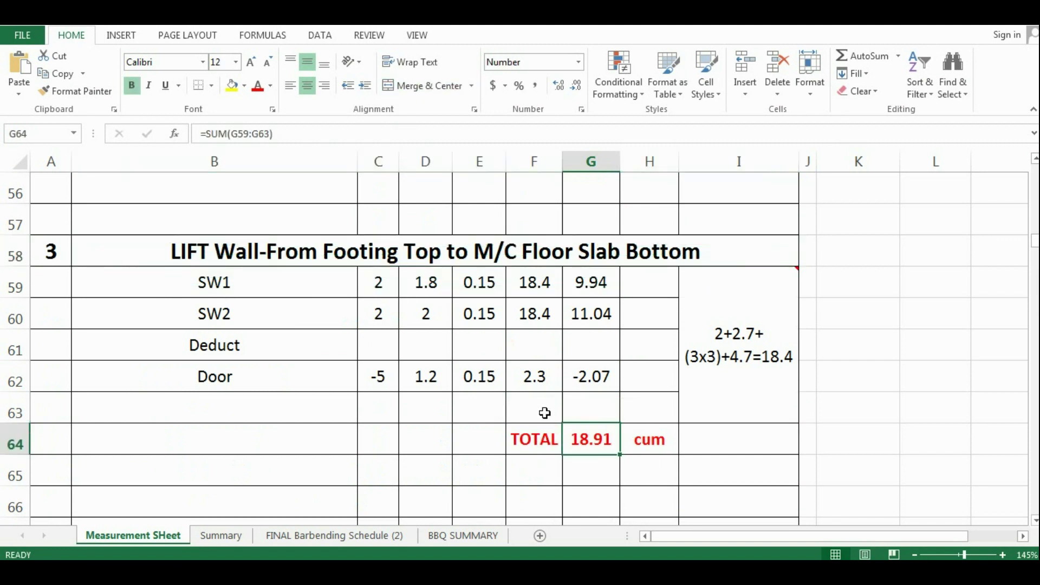
pyautogui.click(195, 259)
pyautogui.doubleClick(173, 252)
pyautogui.moveTo(173, 252); pyautogui.dragTo(267, 257)
pyautogui.click(629, 250)
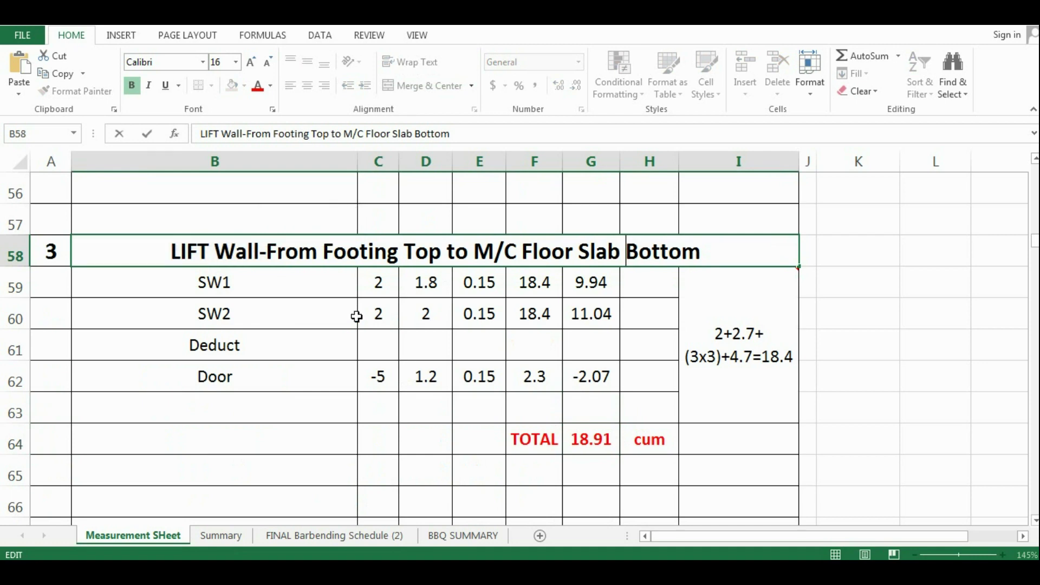
# - Move down to the RCC BEAMS heading and switch over to the ground beam drawing
pyautogui.click(205, 376)
pyautogui.scroll(-2, 262, 341)
pyautogui.scroll(-1, 262, 342)
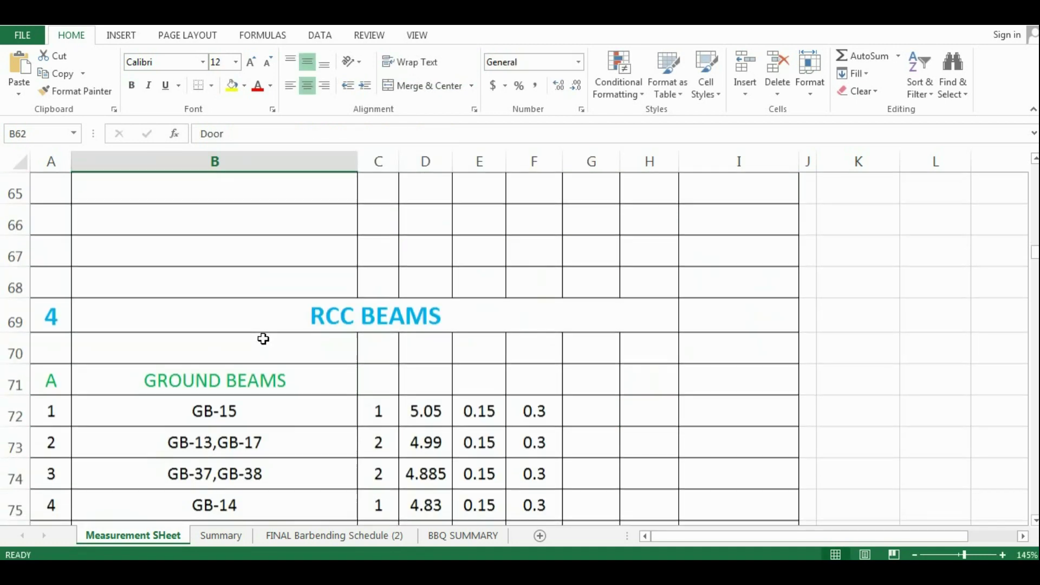
pyautogui.click(379, 290)
pyautogui.click(307, 313)
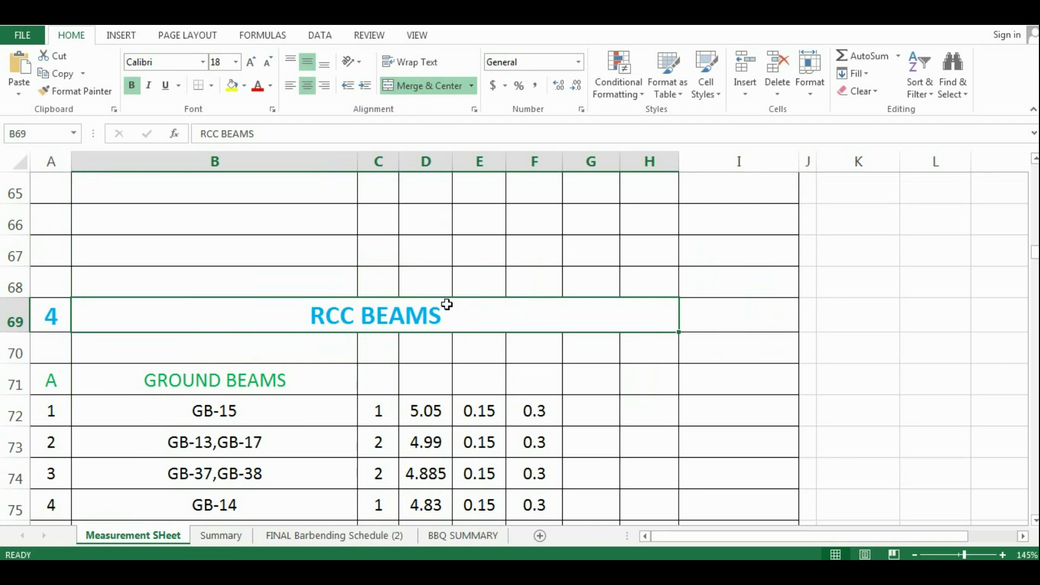
pyautogui.scroll(1, 447, 304)
pyautogui.scroll(4, 406, 292)
pyautogui.scroll(2, 434, 222)
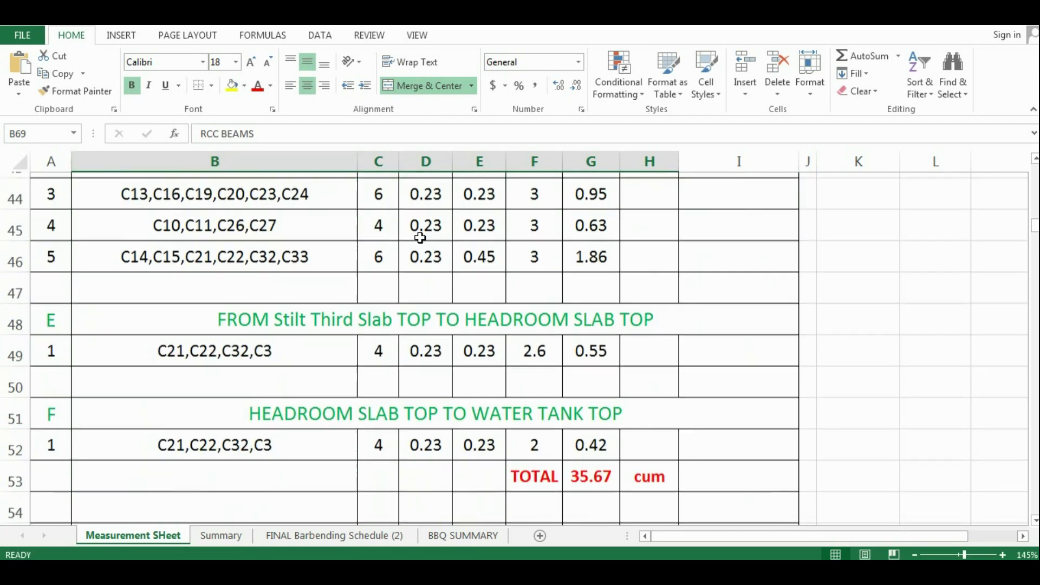
pyautogui.scroll(3, 464, 233)
pyautogui.scroll(-6, 464, 244)
pyautogui.scroll(-4, 464, 244)
pyautogui.scroll(-2, 458, 249)
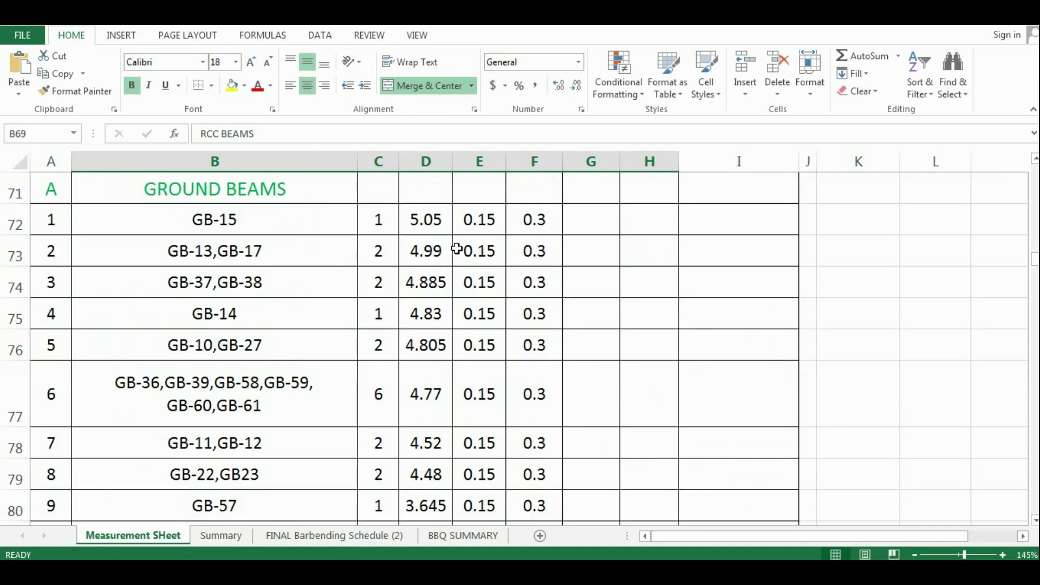
pyautogui.scroll(1, 447, 254)
pyautogui.scroll(2, 382, 269)
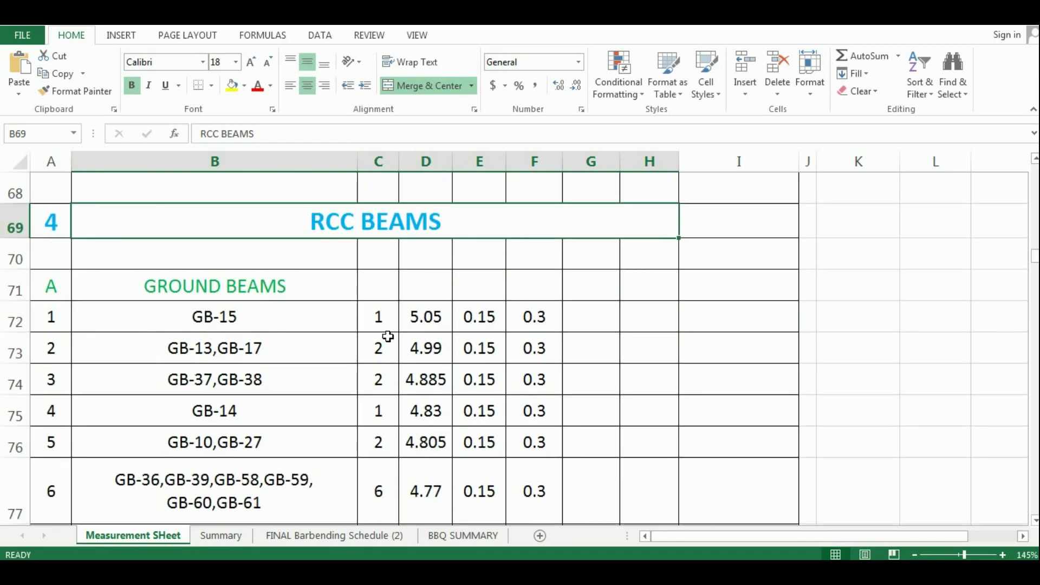
pyautogui.hotkey('alt', 'Tab')
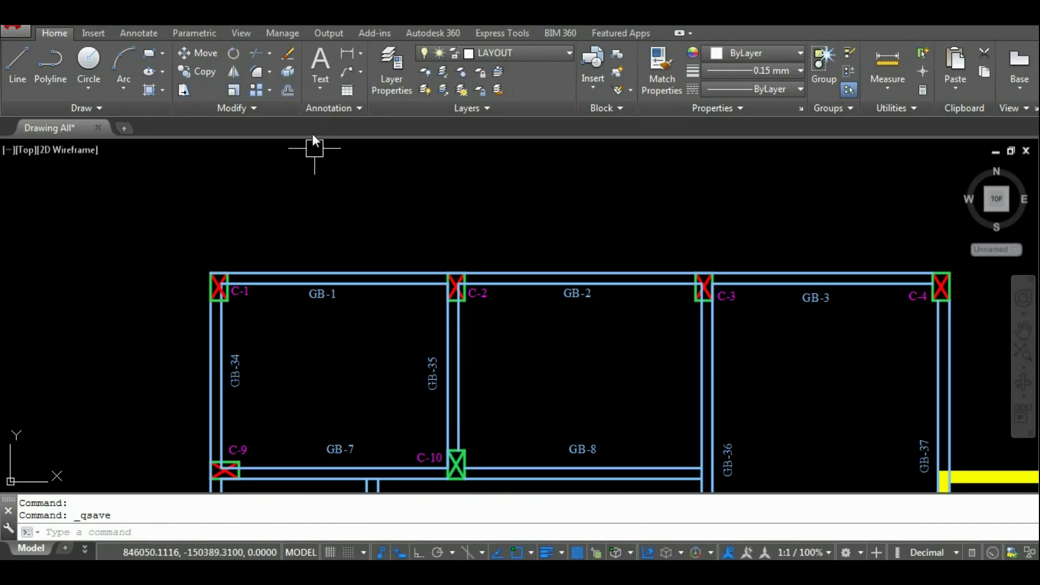
pyautogui.scroll(-3, 317, 203)
pyautogui.scroll(-3, 321, 210)
pyautogui.scroll(2, 390, 382)
pyautogui.scroll(1, 411, 362)
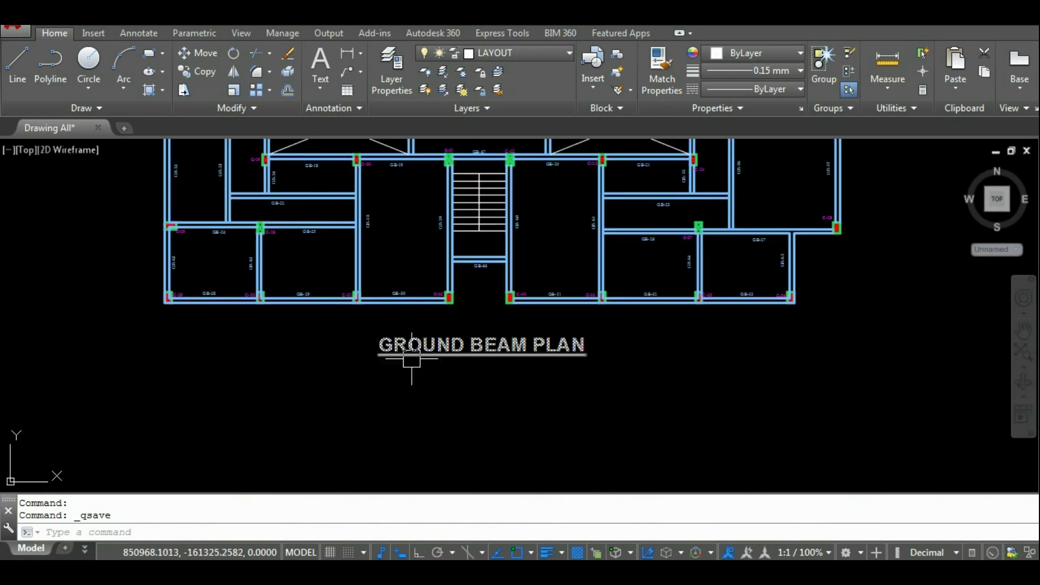
pyautogui.scroll(-2, 513, 459)
pyautogui.scroll(2, 448, 380)
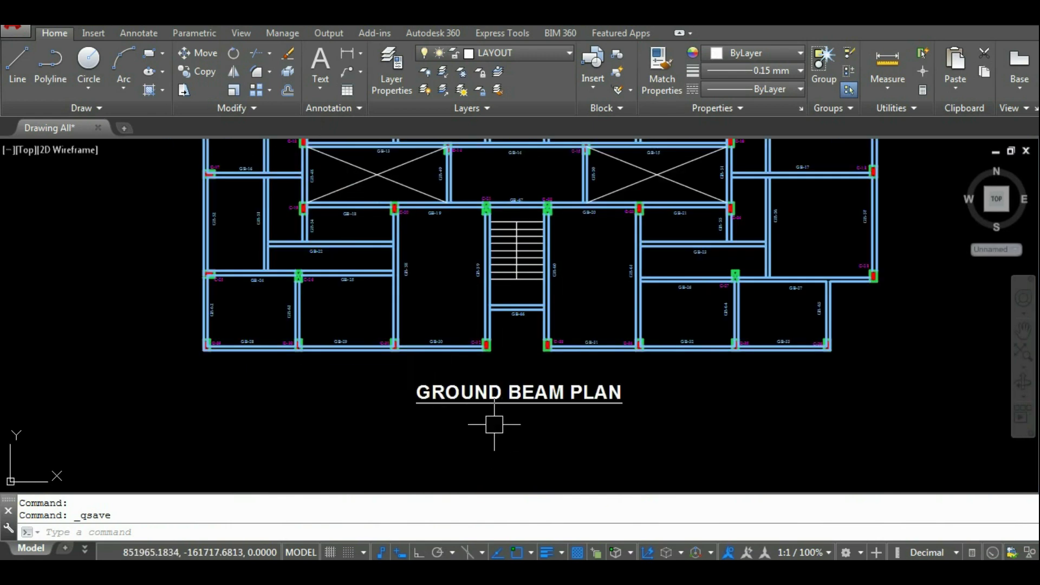
pyautogui.scroll(-2, 494, 424)
pyautogui.scroll(3, 334, 152)
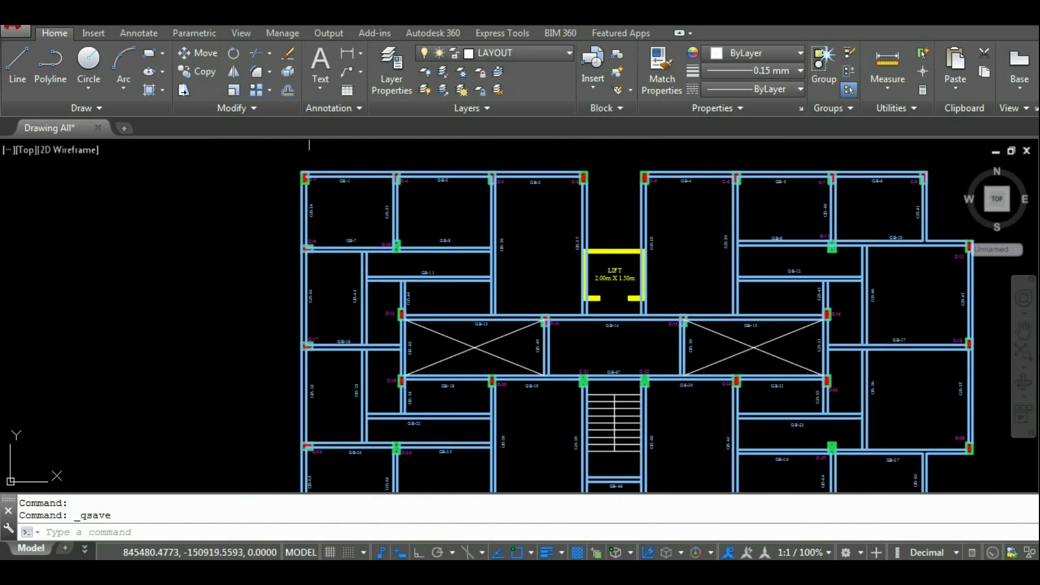
pyautogui.scroll(1, 317, 150)
pyautogui.scroll(1, 390, 155)
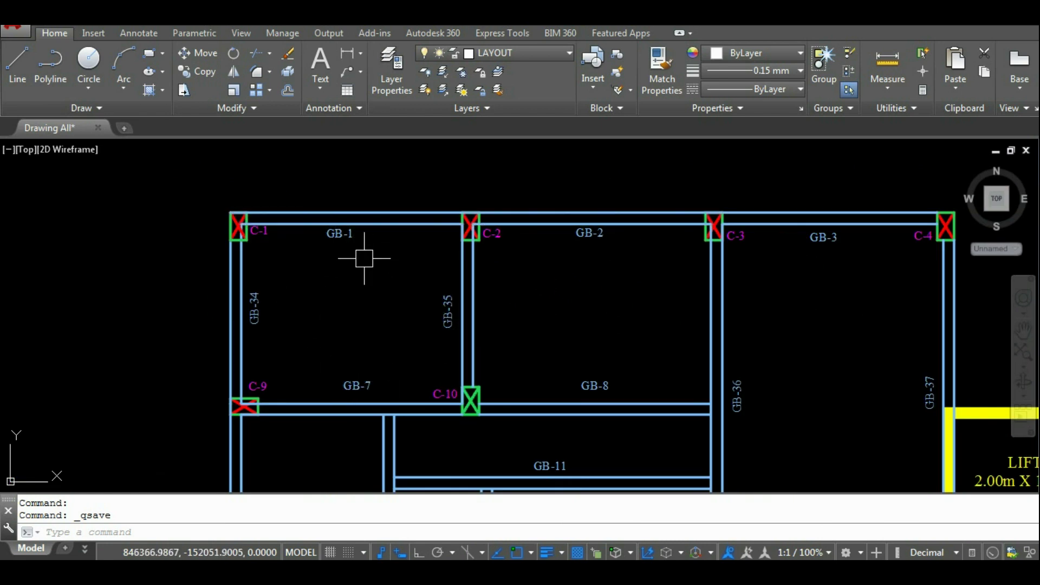
pyautogui.scroll(2, 357, 248)
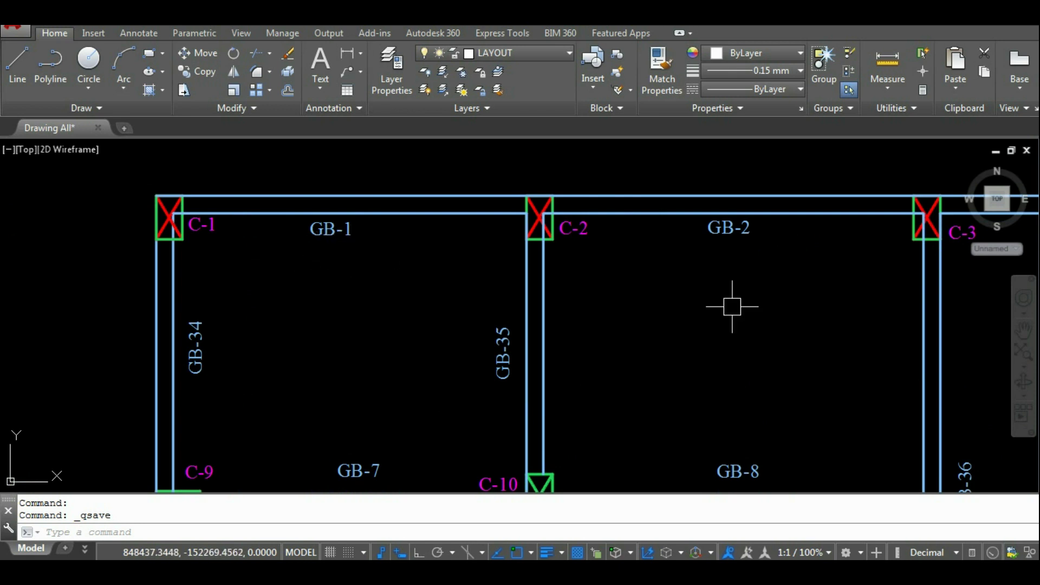
pyautogui.scroll(-2, 548, 320)
pyautogui.scroll(2, 910, 270)
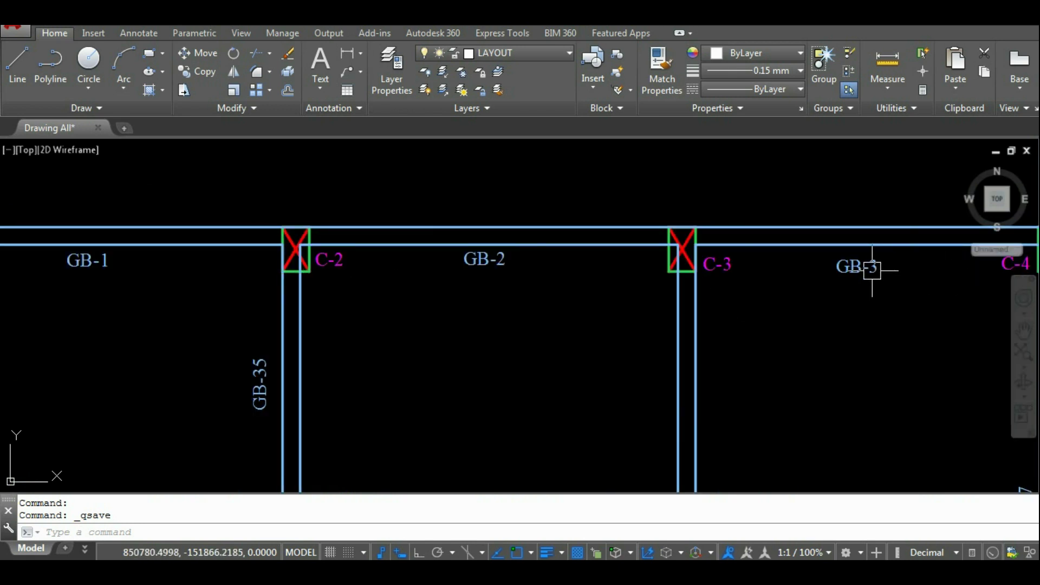
pyautogui.scroll(-2, 894, 276)
pyautogui.scroll(2, 943, 277)
pyautogui.scroll(-2, 911, 281)
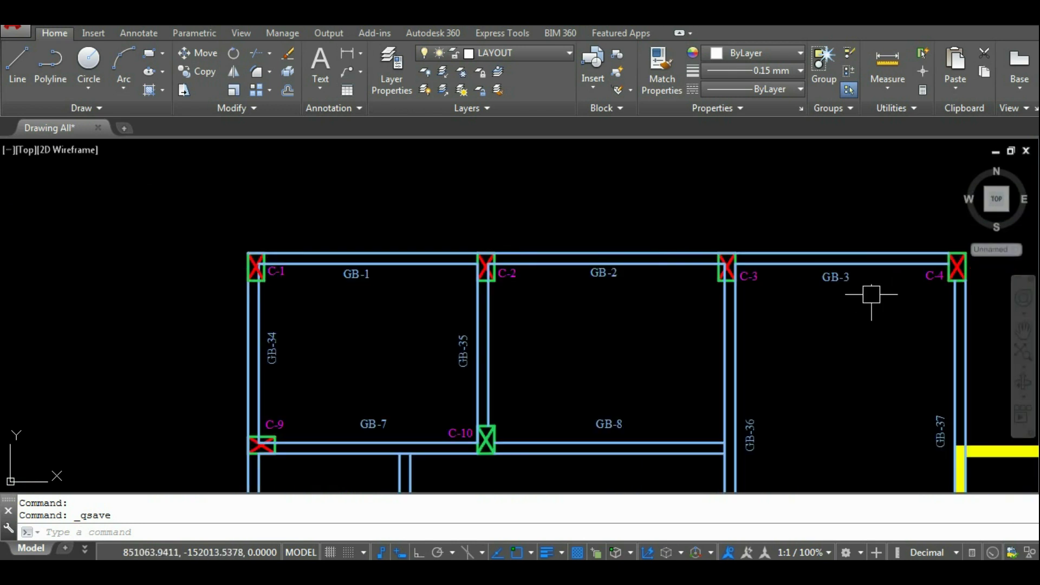
pyautogui.scroll(2, 821, 299)
pyautogui.scroll(-2, 724, 299)
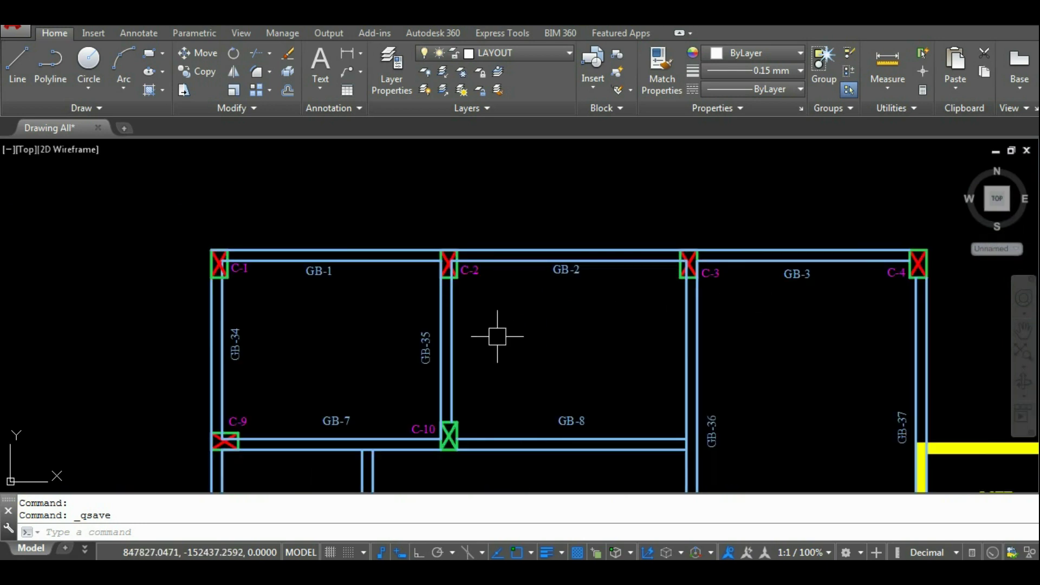
# - Switch back from the ground beam plan to the Excel measurement sheet
pyautogui.hotkey('alt', 'Tab')
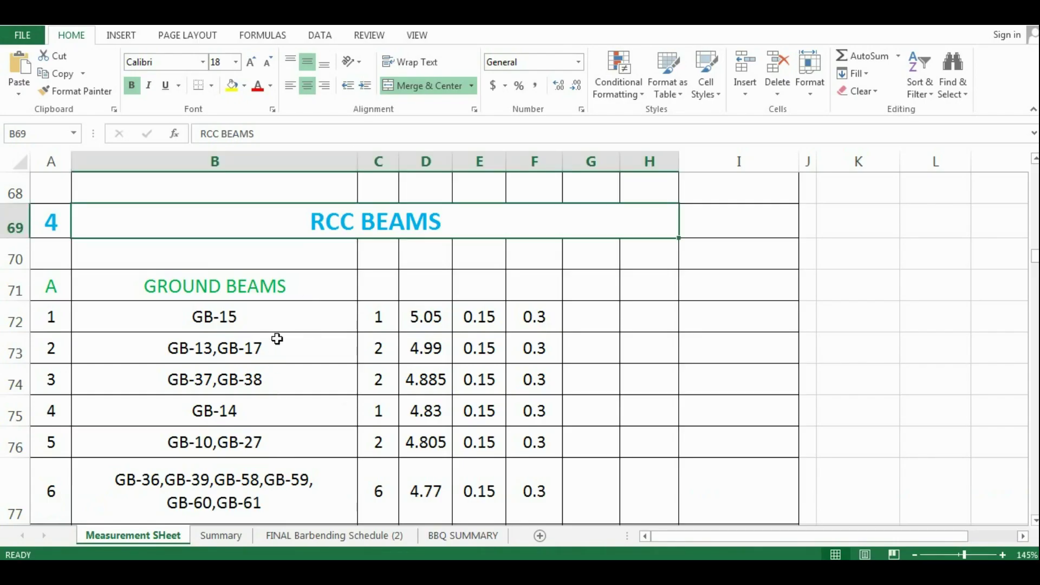
pyautogui.click(276, 318)
pyautogui.click(205, 370)
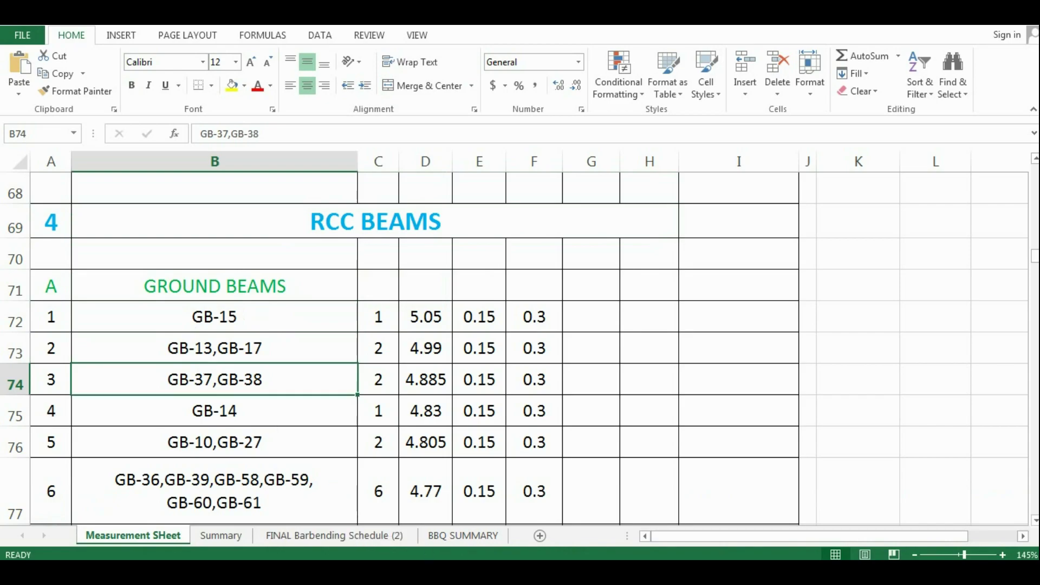
pyautogui.hotkey('alt', 'Tab')
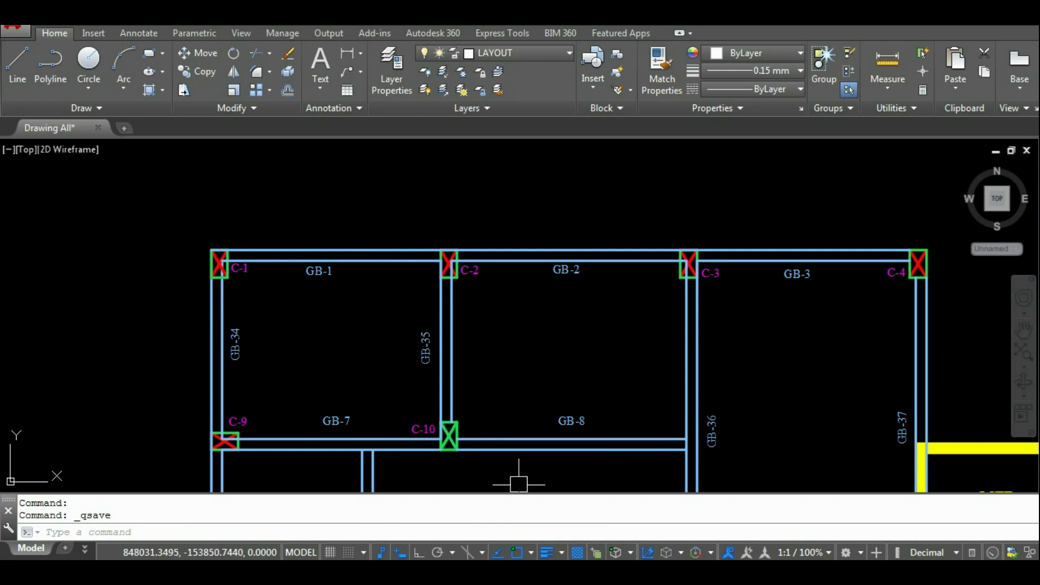
pyautogui.scroll(-2, 566, 197)
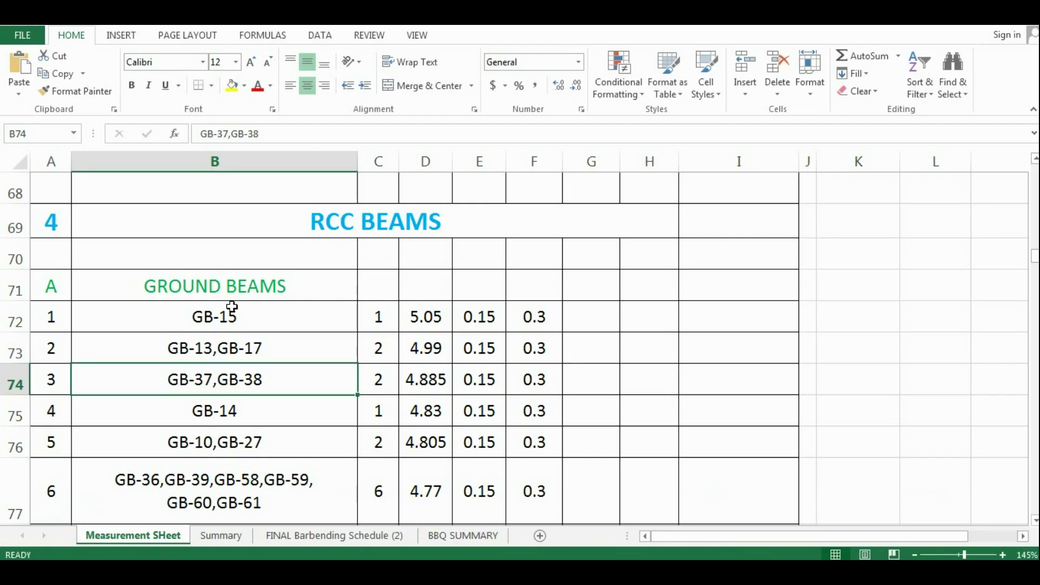
pyautogui.click(233, 307)
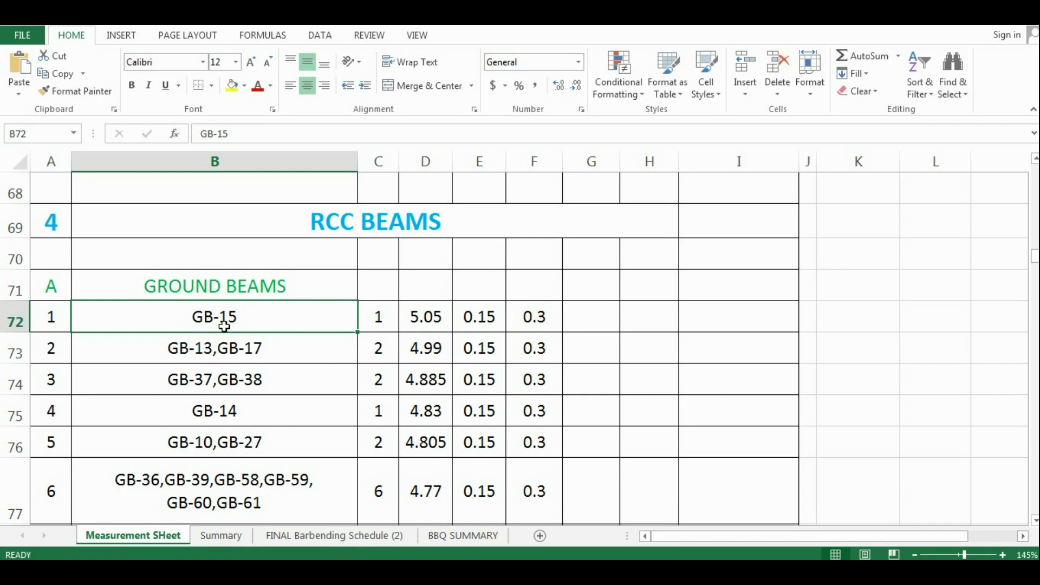
pyautogui.click(386, 322)
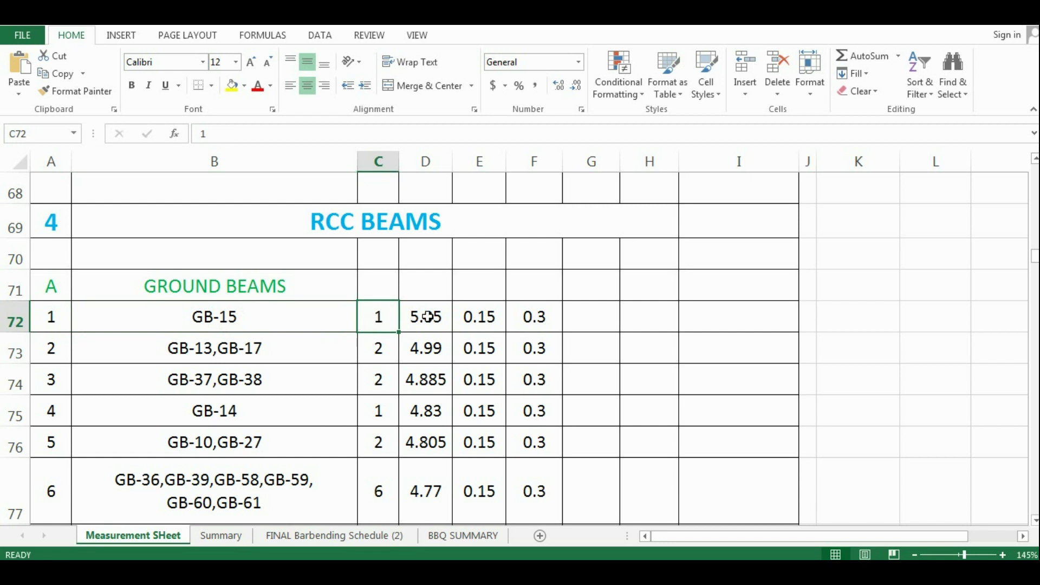
pyautogui.click(428, 317)
pyautogui.click(208, 312)
pyautogui.click(434, 316)
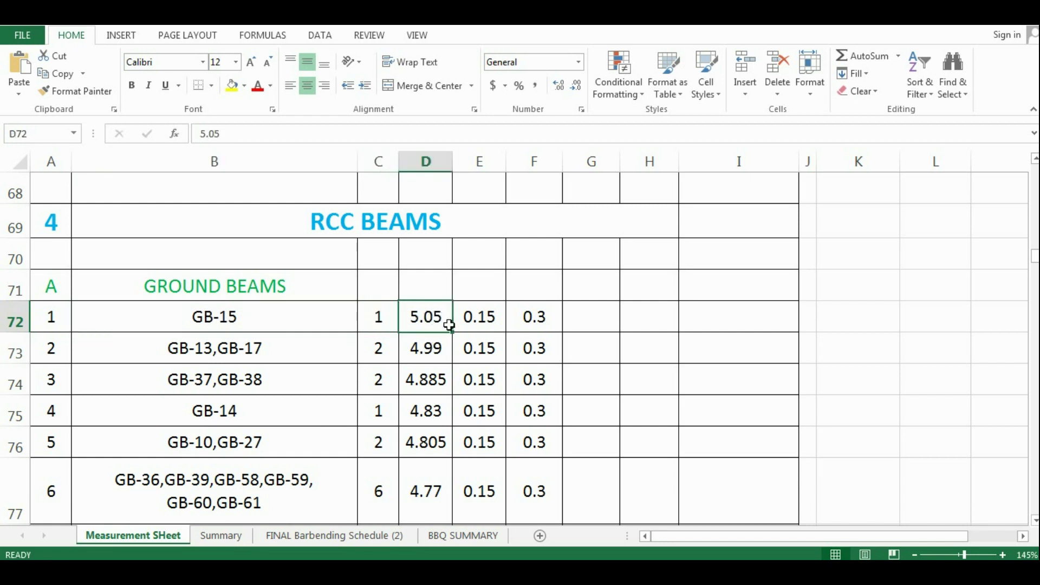
pyautogui.click(471, 321)
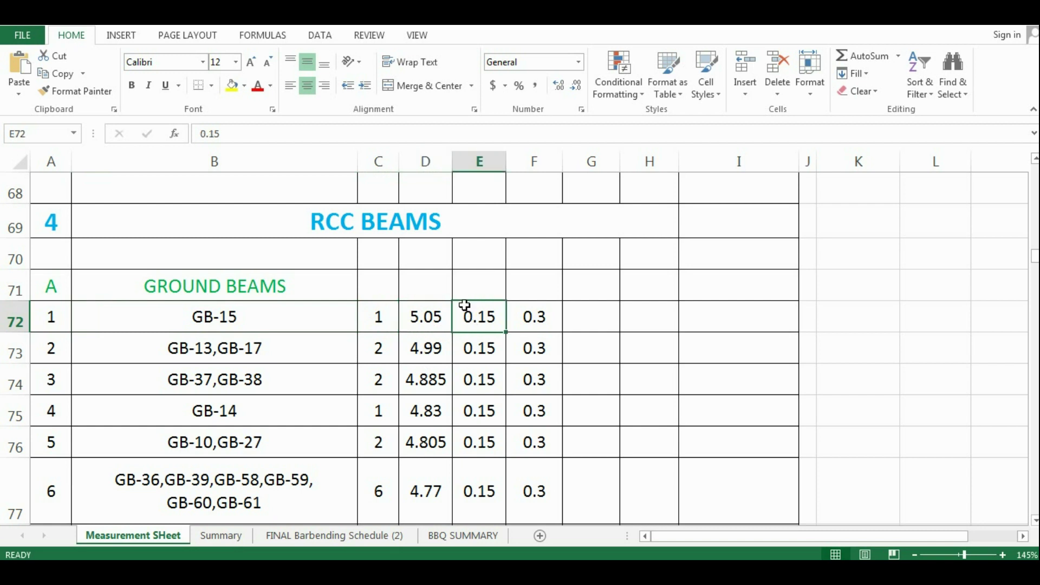
pyautogui.click(542, 311)
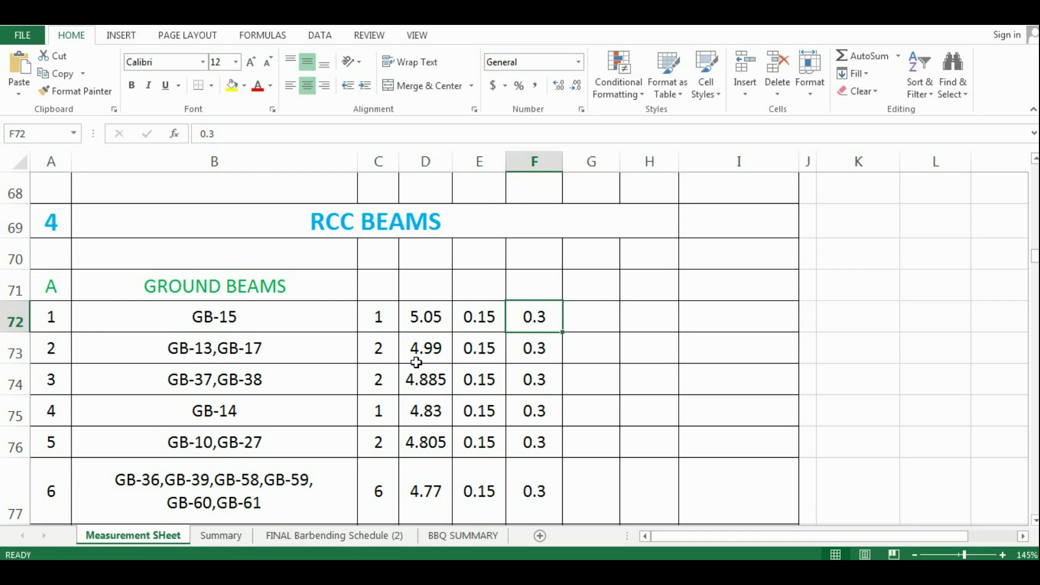
pyautogui.click(493, 320)
pyautogui.click(533, 318)
pyautogui.click(275, 319)
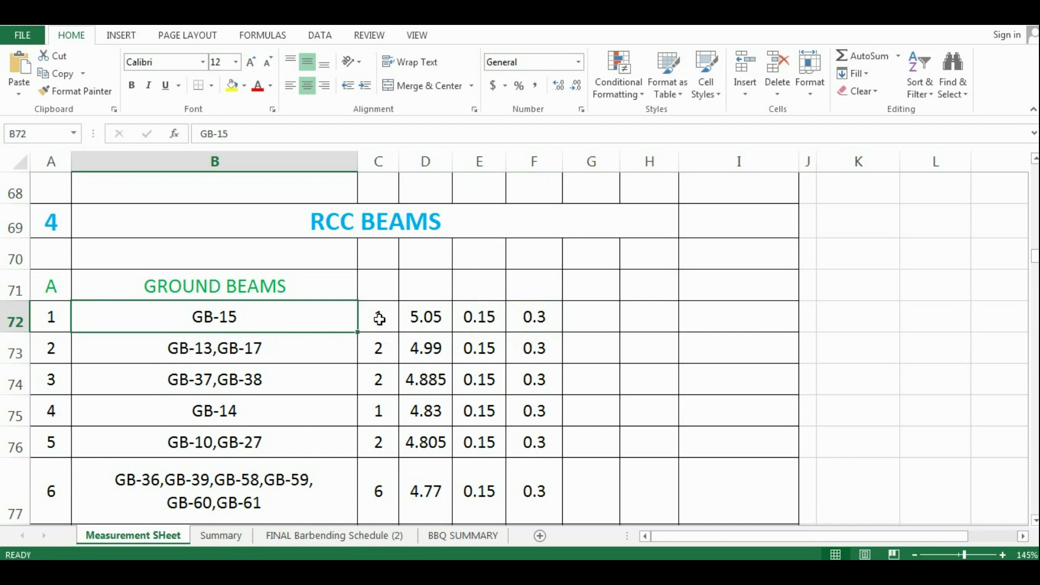
pyautogui.click(379, 318)
pyautogui.click(432, 316)
pyautogui.click(463, 317)
pyautogui.click(536, 313)
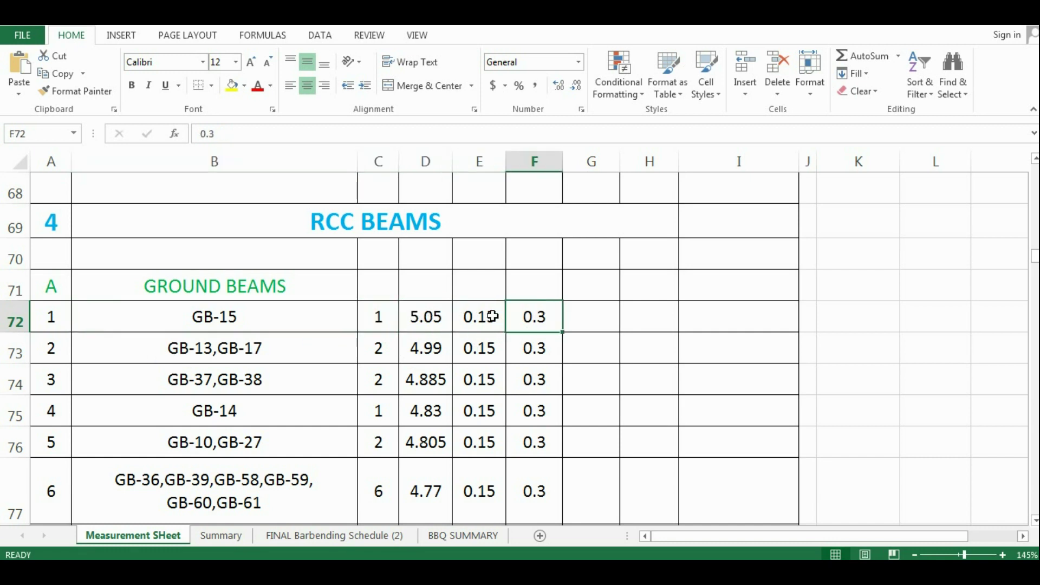
pyautogui.click(198, 352)
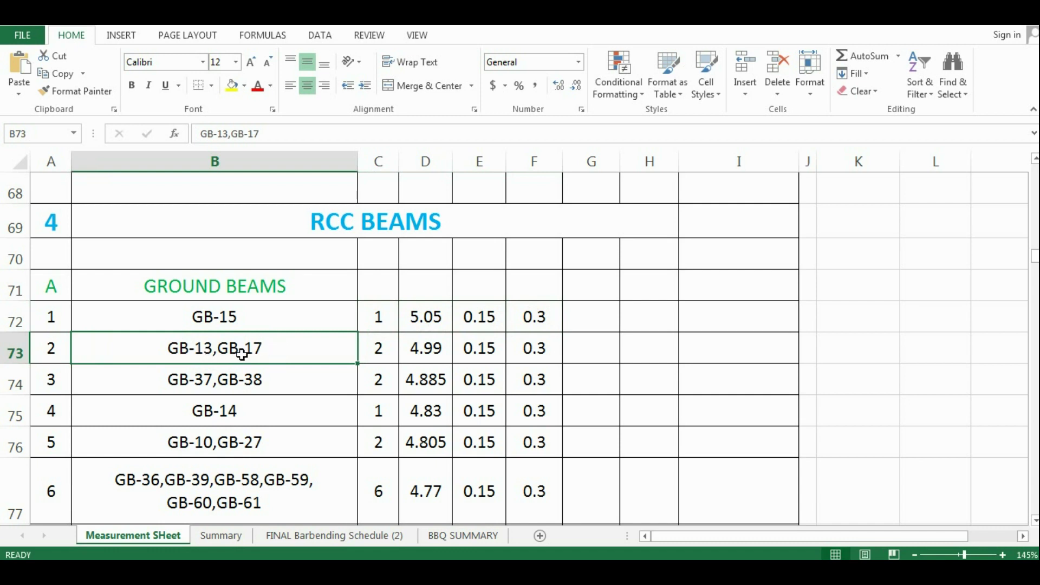
pyautogui.click(370, 358)
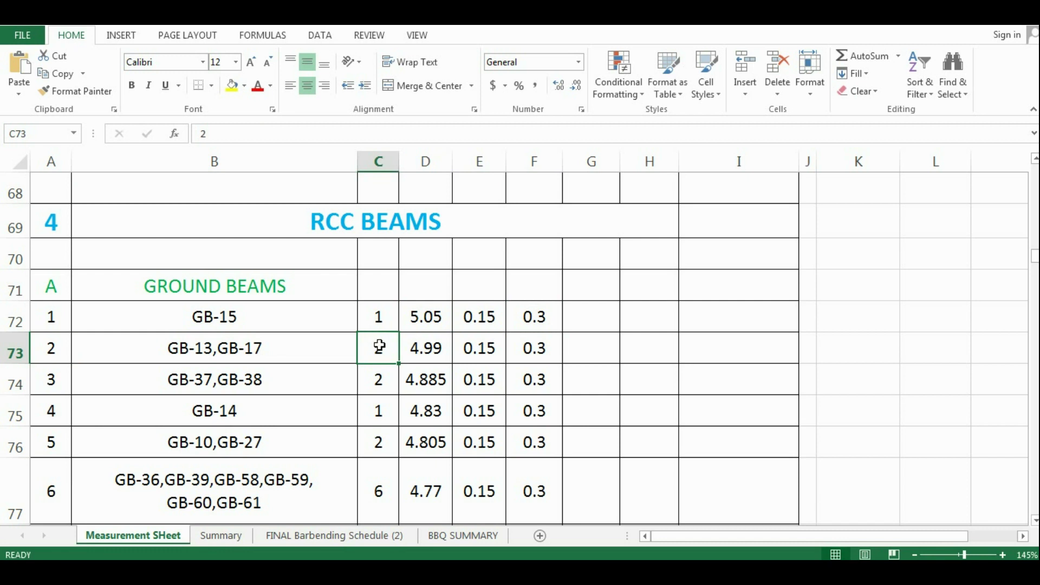
pyautogui.click(443, 359)
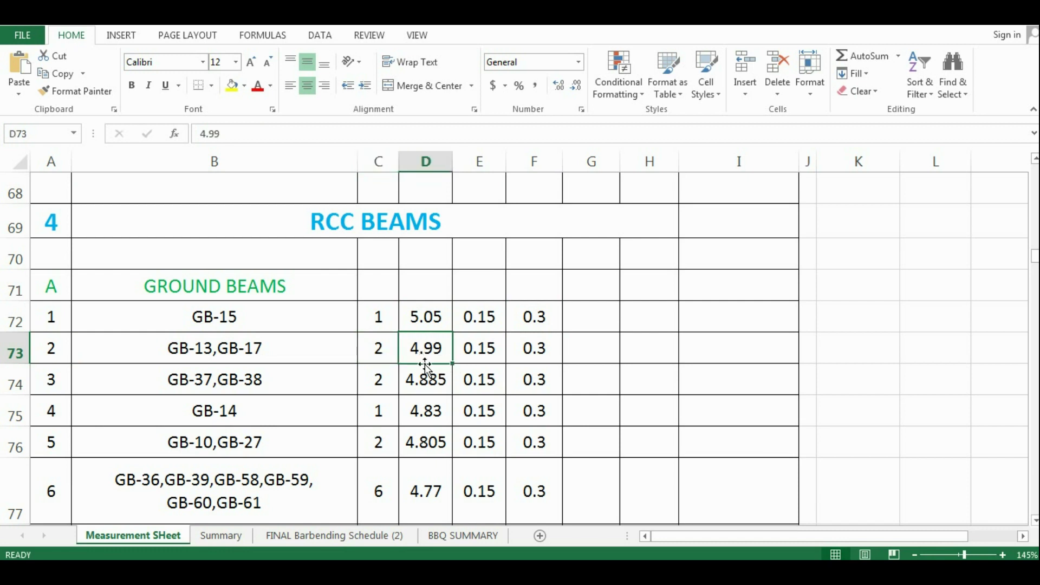
pyautogui.click(497, 357)
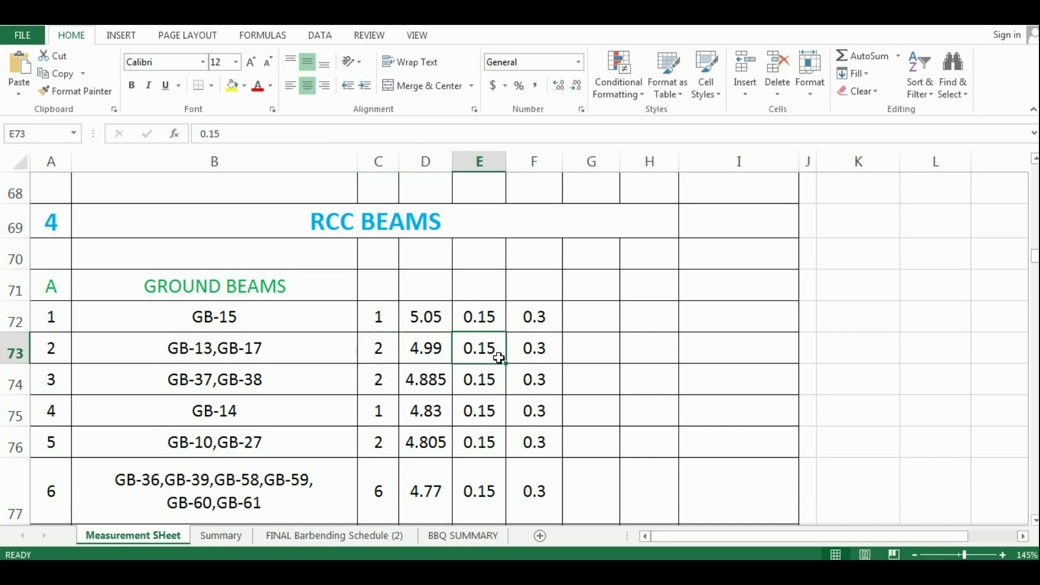
pyautogui.click(537, 356)
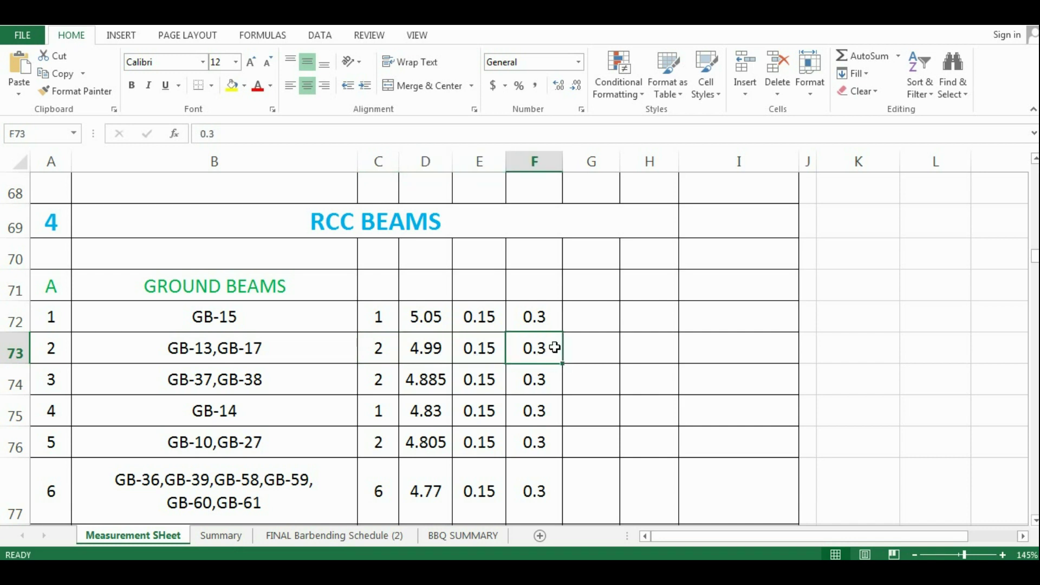
pyautogui.scroll(-1, 459, 340)
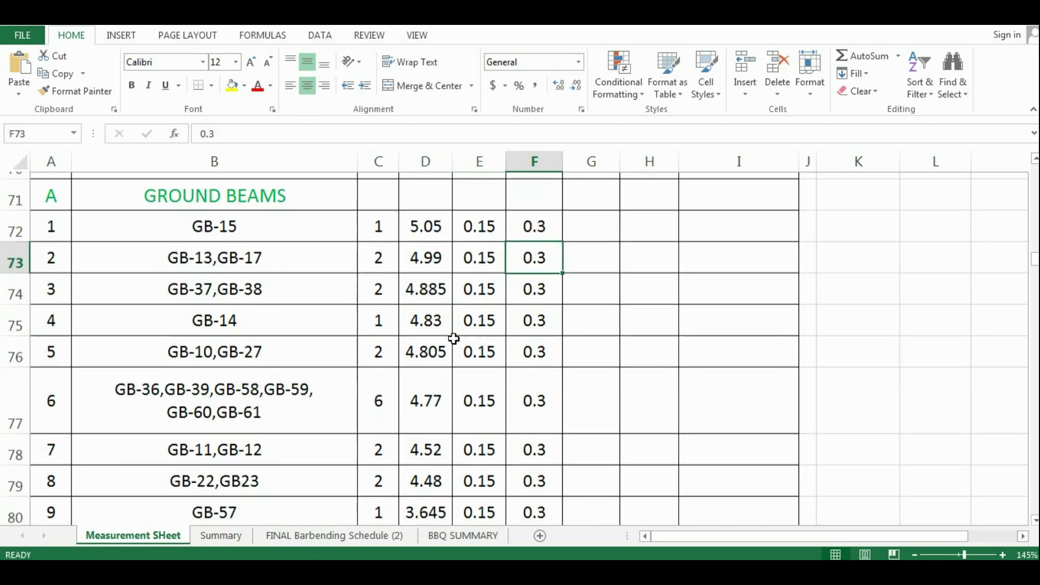
pyautogui.click(51, 282)
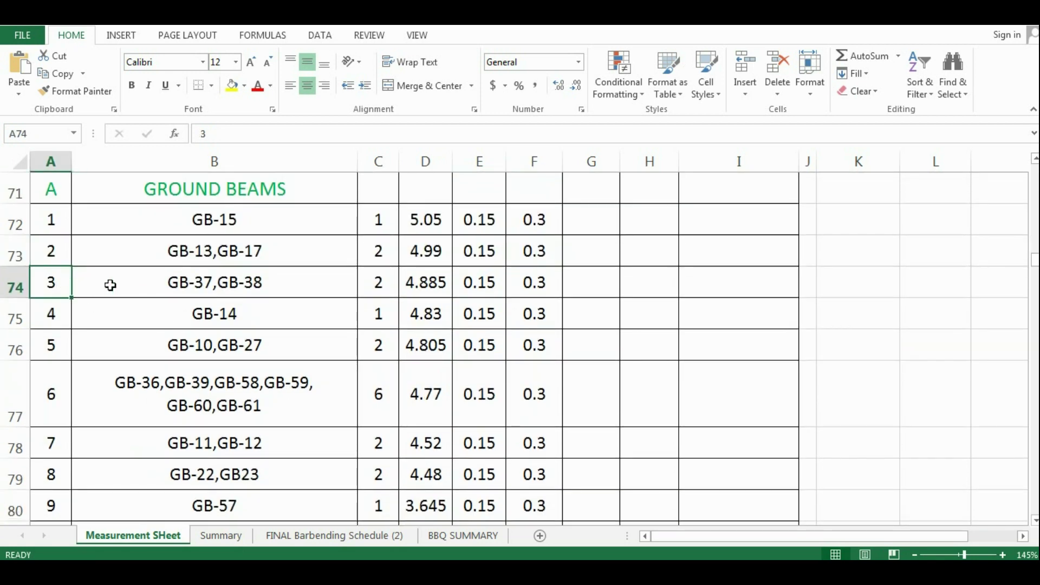
pyautogui.click(152, 280)
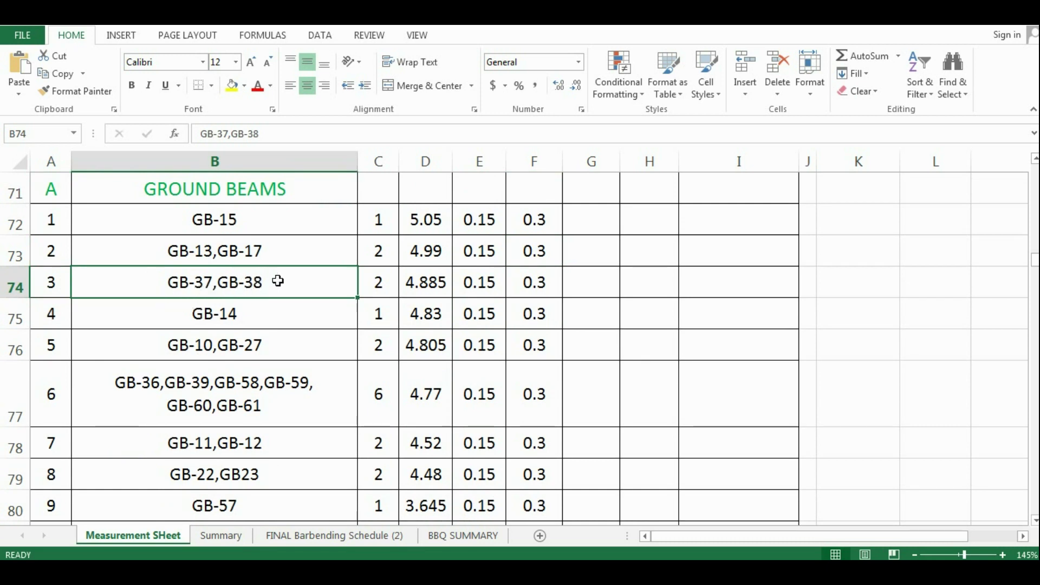
pyautogui.click(437, 288)
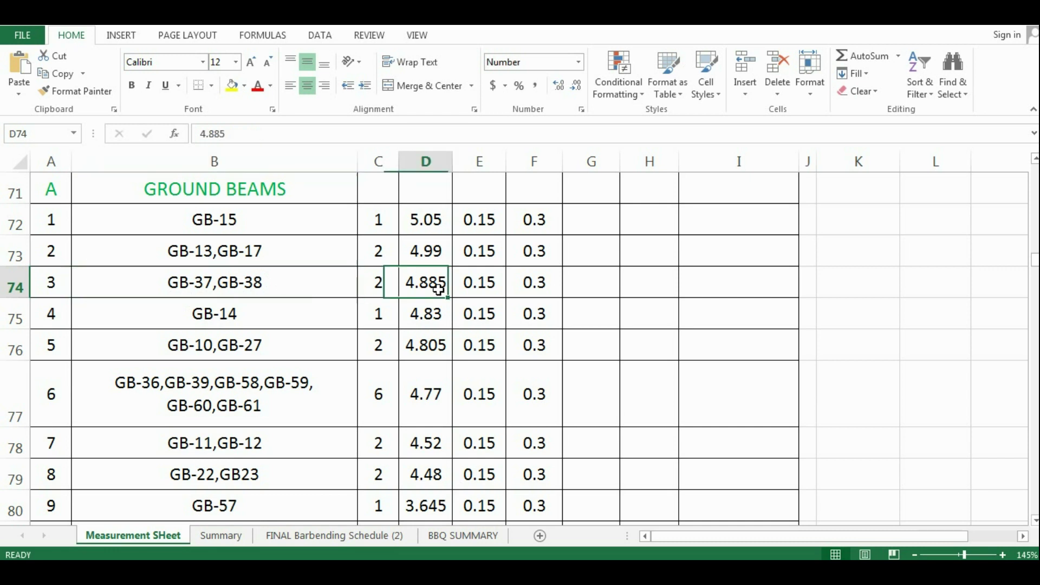
pyautogui.click(485, 289)
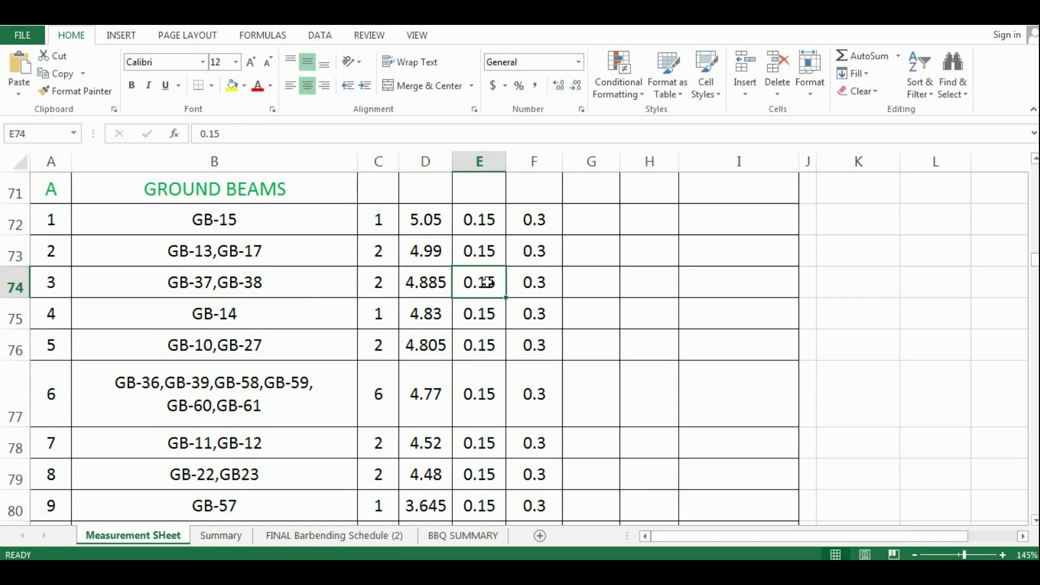
pyautogui.click(520, 278)
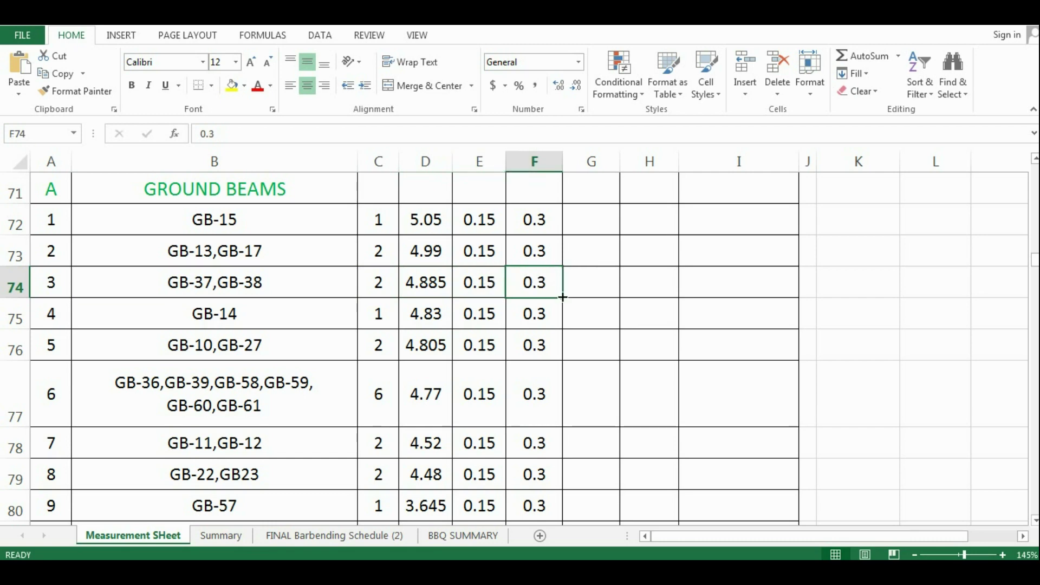
pyautogui.click(246, 315)
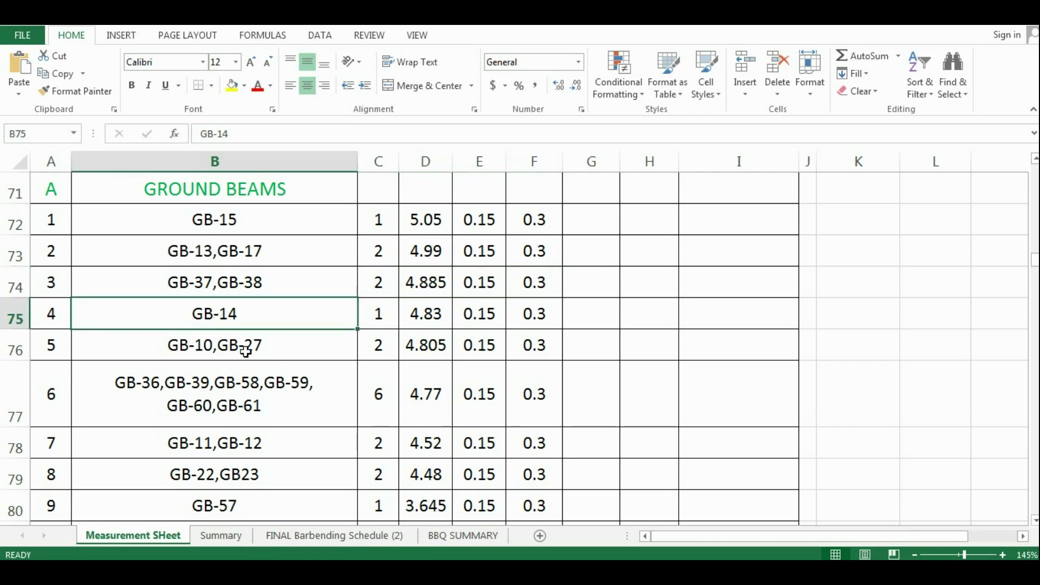
pyautogui.scroll(-1, 246, 352)
pyautogui.click(378, 294)
pyautogui.click(294, 279)
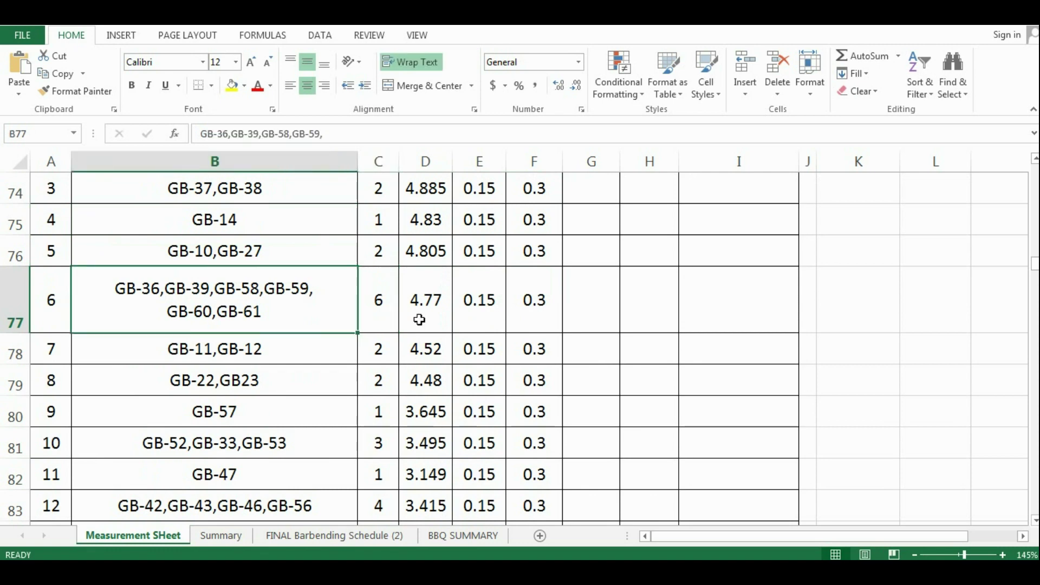
pyautogui.click(417, 321)
pyautogui.click(480, 342)
pyautogui.click(523, 355)
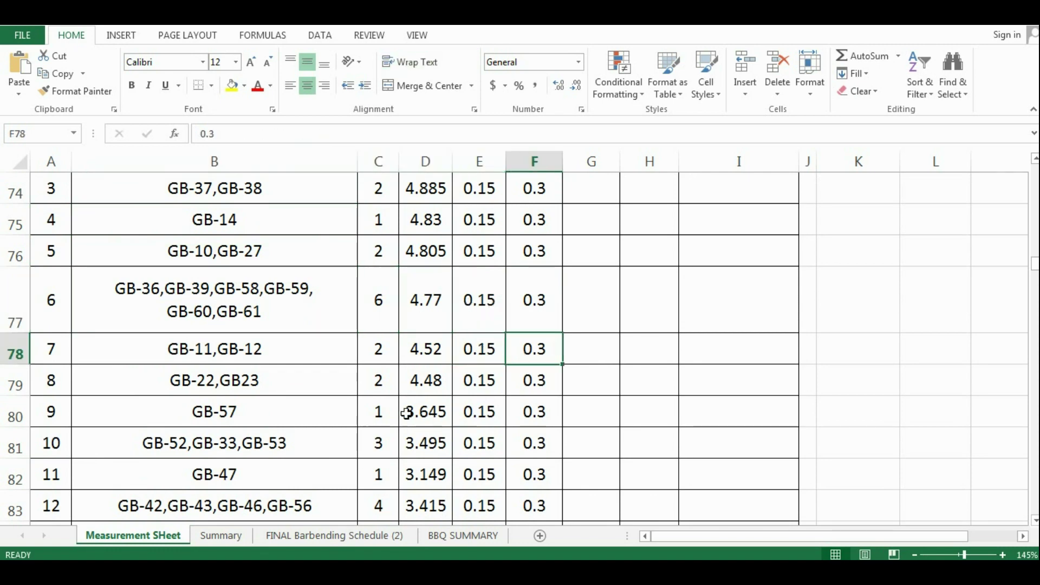
pyautogui.scroll(-1, 406, 412)
pyautogui.scroll(-1, 325, 402)
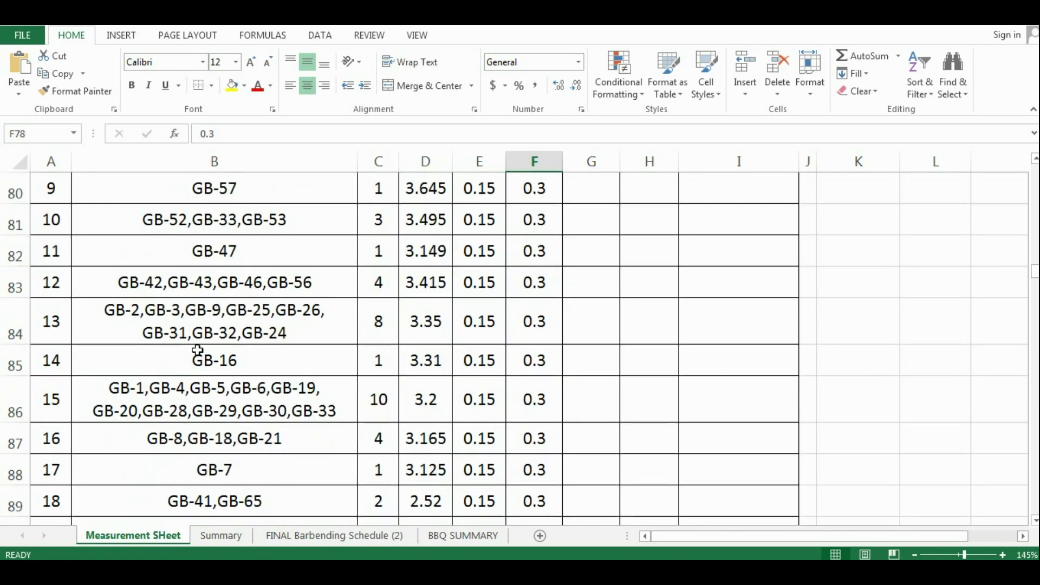
pyautogui.click(197, 351)
pyautogui.click(204, 402)
pyautogui.click(209, 443)
pyautogui.scroll(-2, 214, 454)
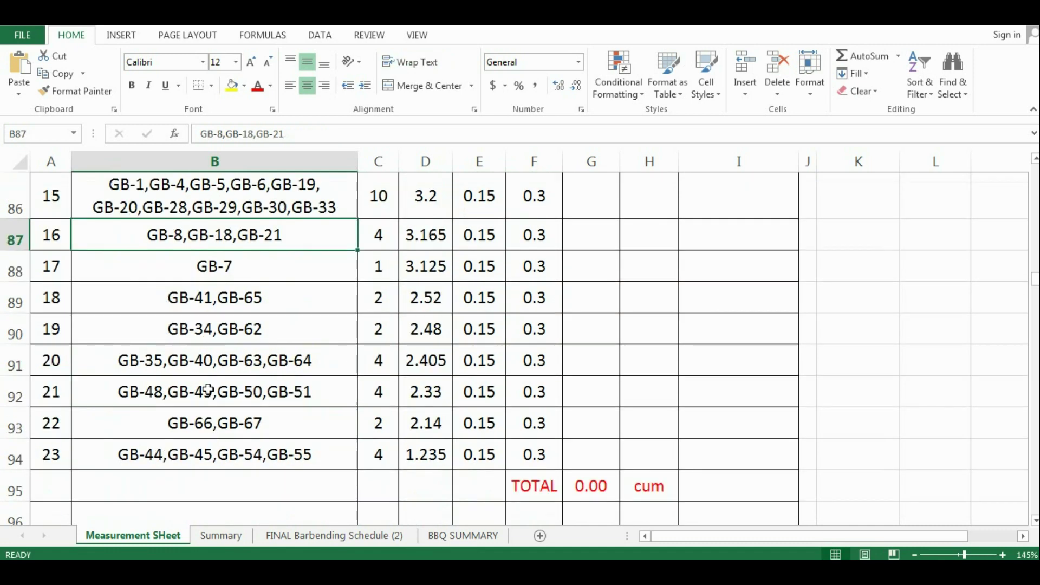
pyautogui.scroll(1, 281, 389)
pyautogui.scroll(1, 349, 376)
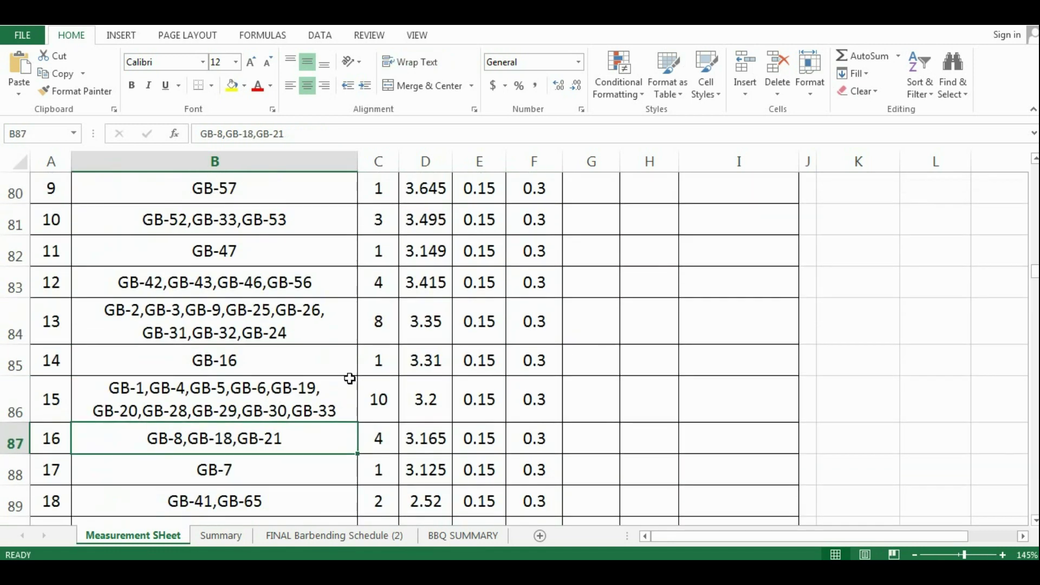
pyautogui.click(430, 380)
pyautogui.click(277, 361)
pyautogui.click(260, 282)
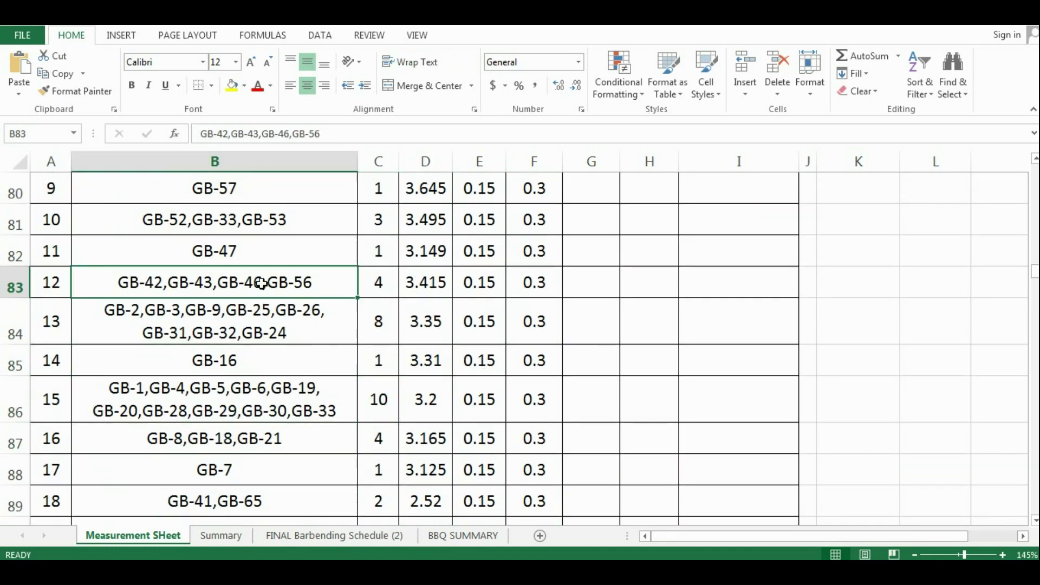
pyautogui.scroll(2, 382, 318)
pyautogui.scroll(1, 407, 322)
pyautogui.scroll(1, 416, 329)
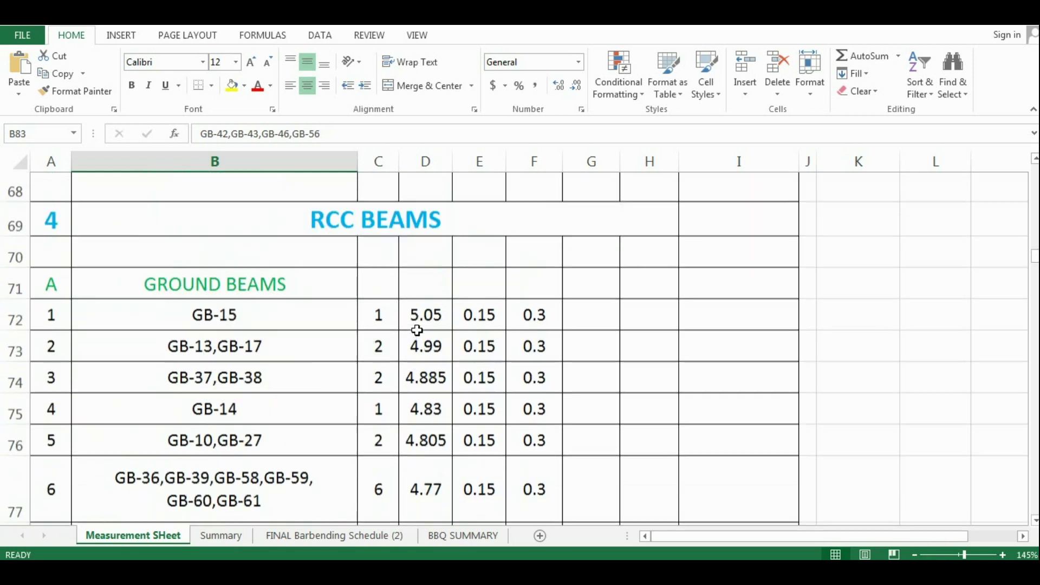
# - Recheck the GB-15 row's count, 5.05 length, width and depth values
pyautogui.click(558, 321)
pyautogui.click(378, 317)
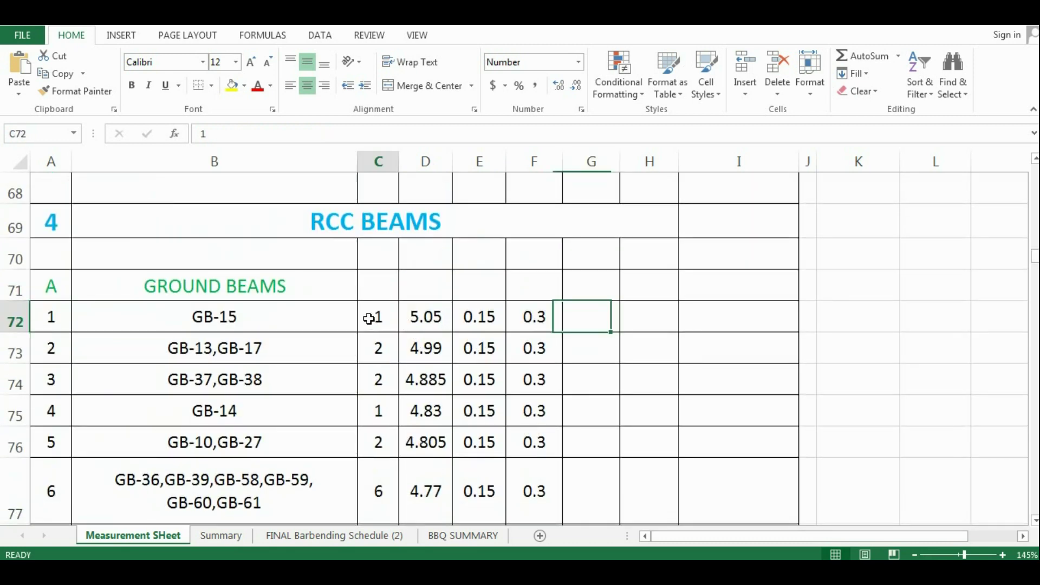
pyautogui.click(418, 318)
pyautogui.click(481, 317)
pyautogui.click(534, 317)
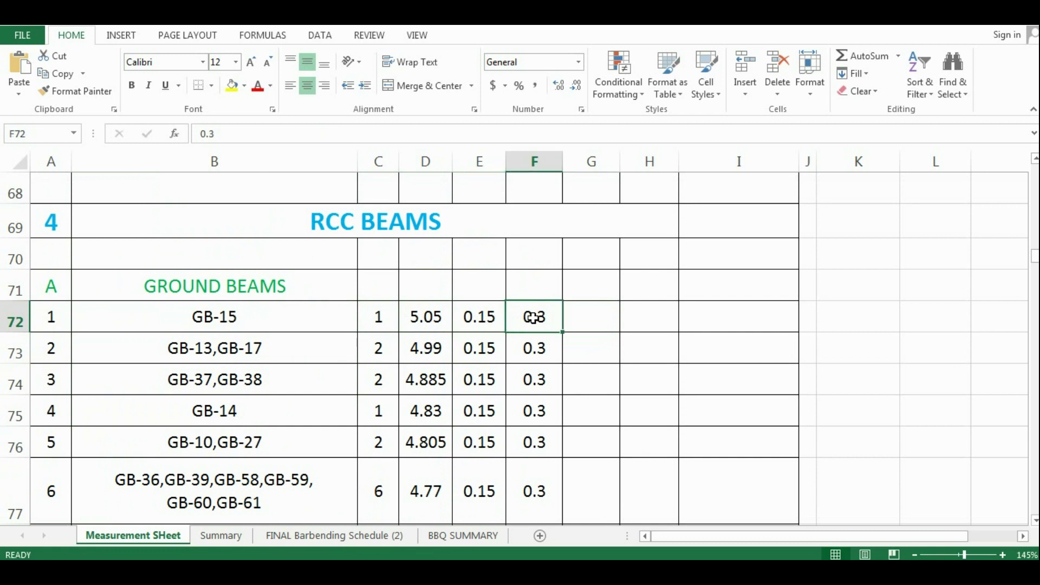
# - Enter the GB-15 volume in G72 as =C72*D72*E72*F72, giving 0.23
pyautogui.click(583, 316)
pyautogui.write('=')
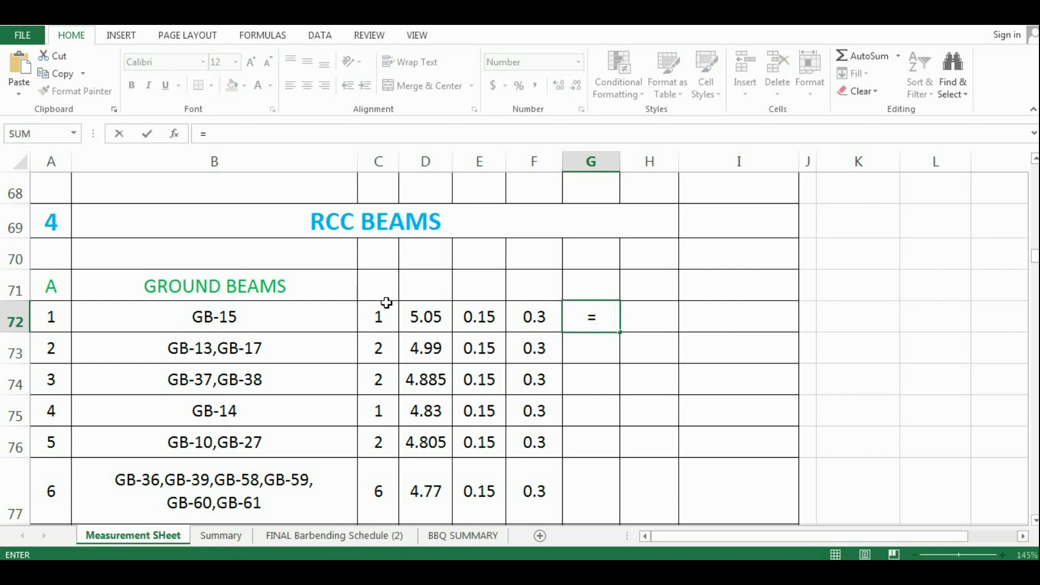
pyautogui.click(386, 303)
pyautogui.write('*')
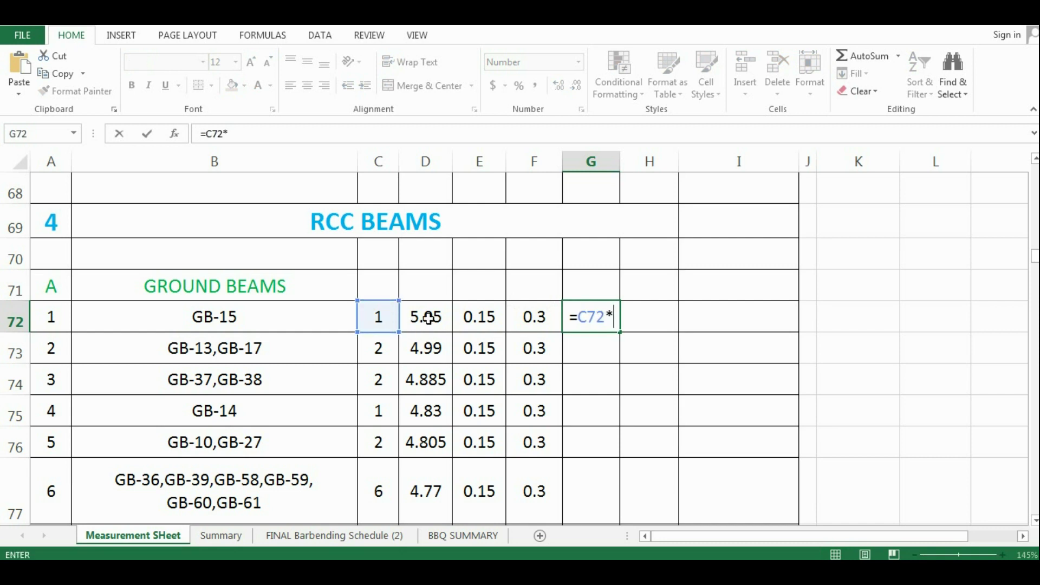
pyautogui.click(428, 317)
pyautogui.write('*')
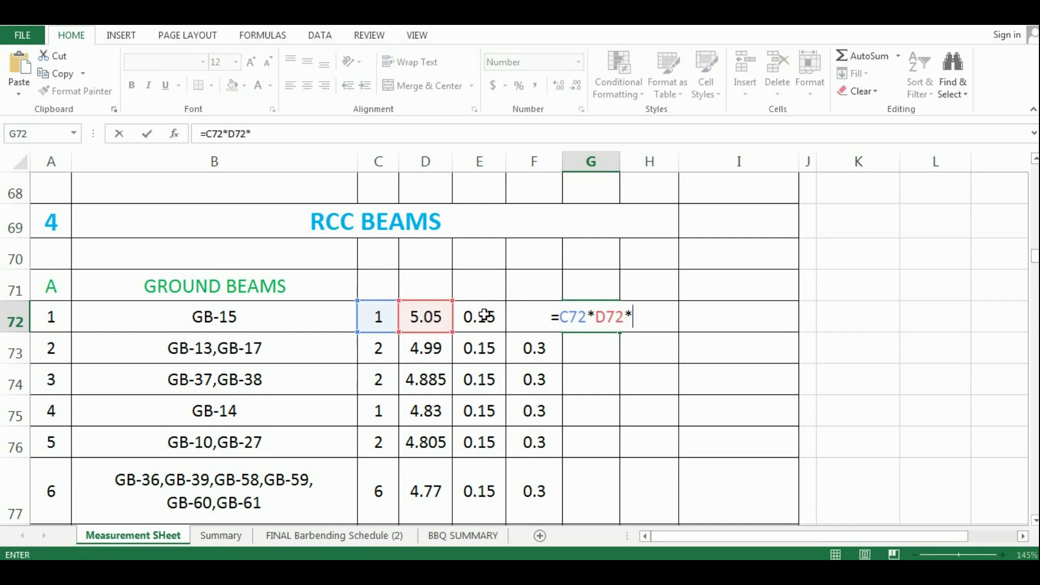
pyautogui.click(484, 316)
pyautogui.write('*')
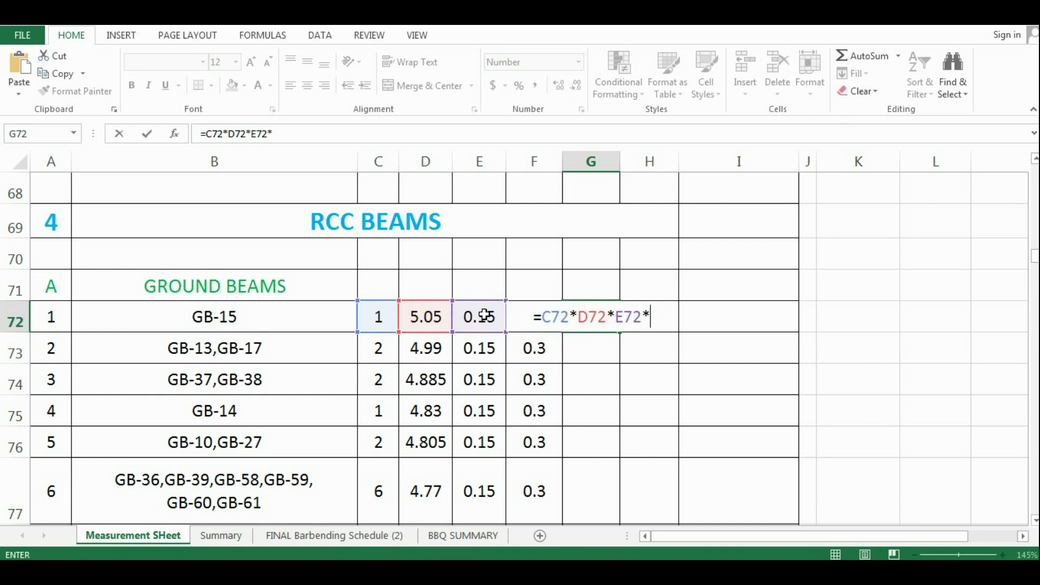
pyautogui.write('F72')
pyautogui.press('Return')
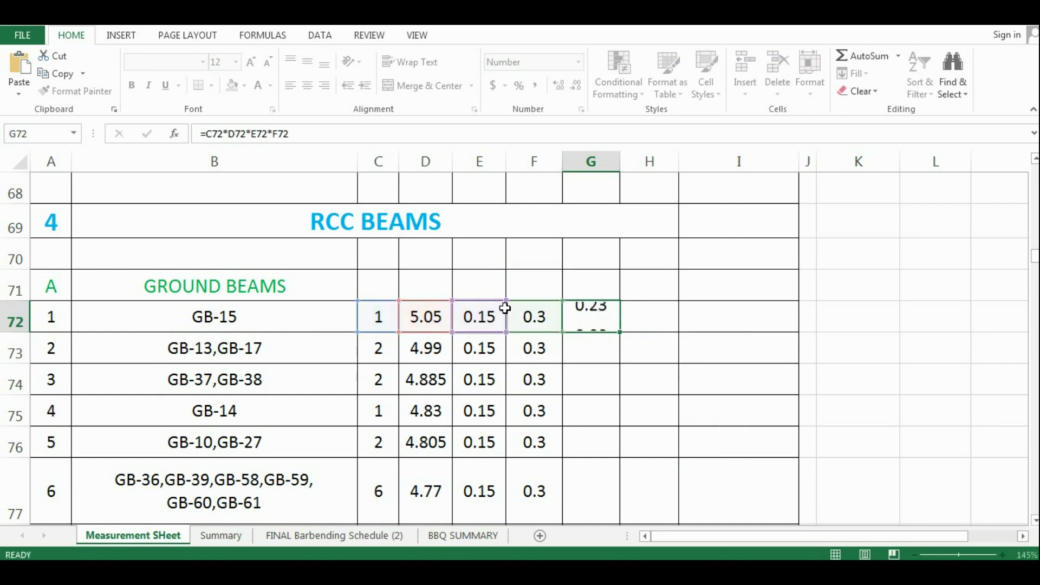
pyautogui.click(581, 317)
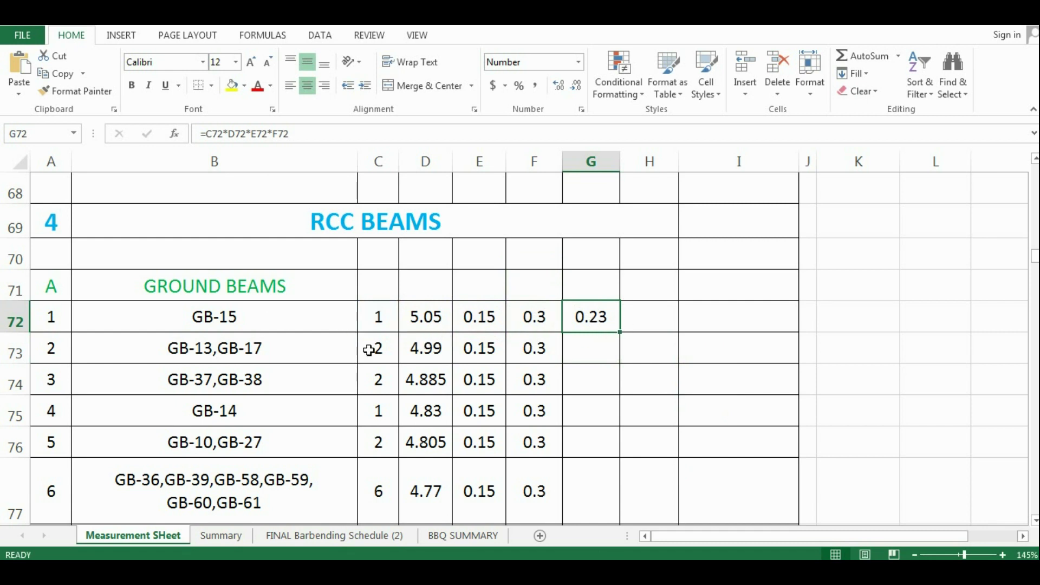
# - Look over the blank volume cells below and reselect the finished G72 formula
pyautogui.click(587, 349)
pyautogui.click(589, 379)
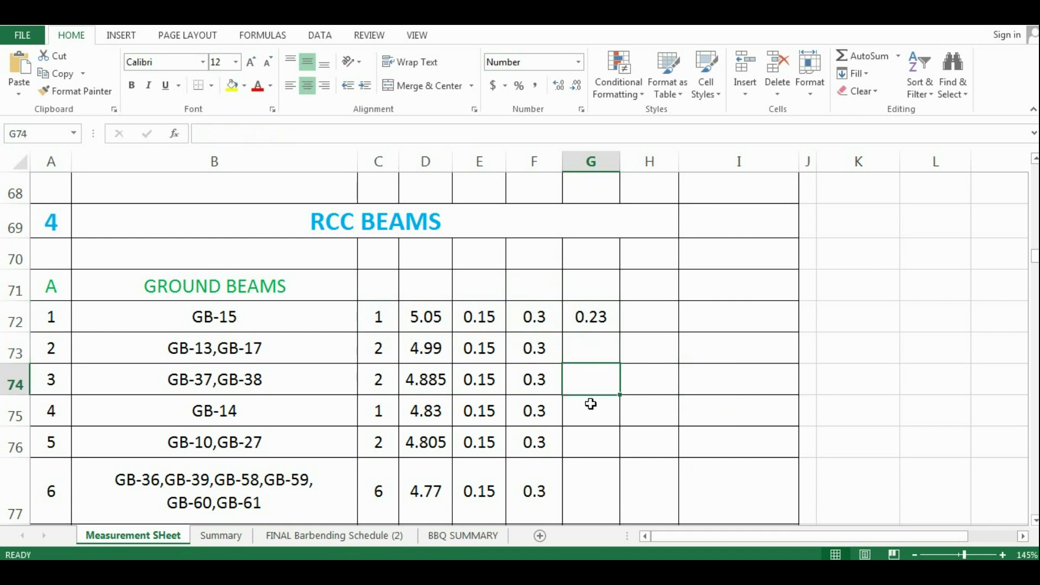
pyautogui.click(590, 408)
pyautogui.click(594, 460)
pyautogui.click(591, 325)
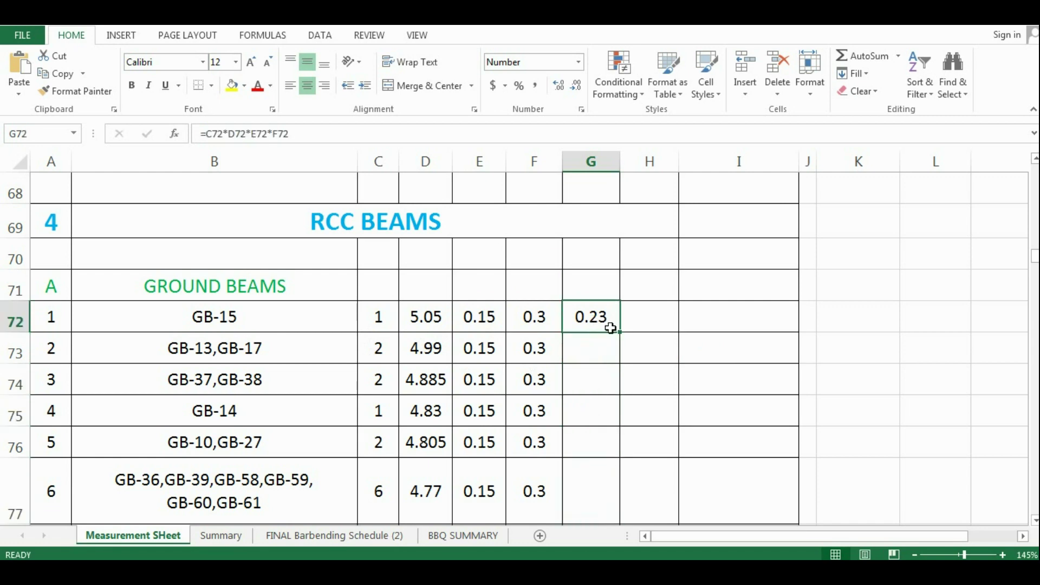
# - Fill the volume formula from G72 down to G94 and check the TOTAL of 10.48 cum
pyautogui.moveTo(619, 331); pyautogui.dragTo(613, 535)
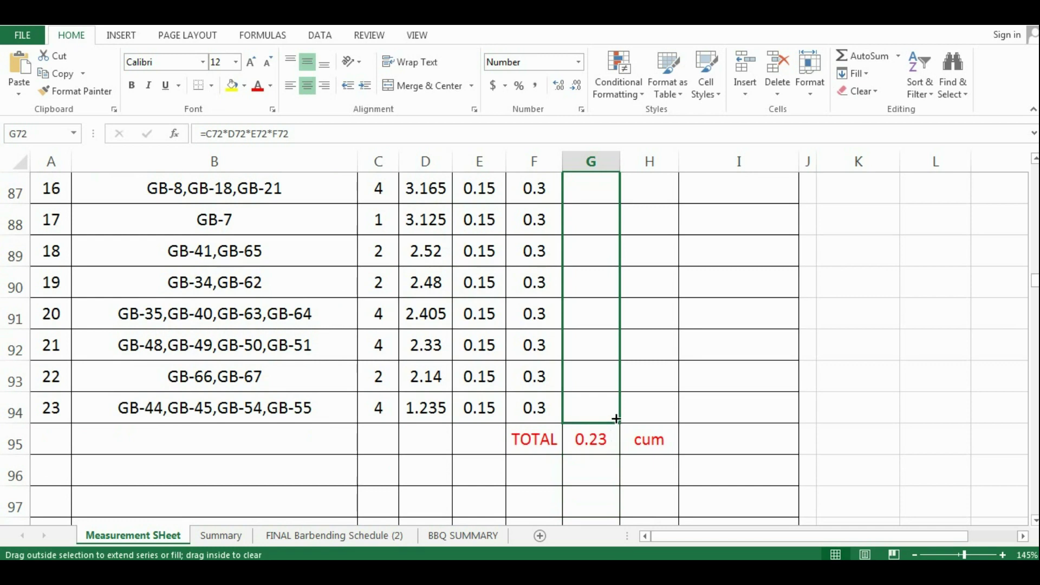
pyautogui.moveTo(613, 535); pyautogui.dragTo(615, 417)
pyautogui.scroll(1, 540, 282)
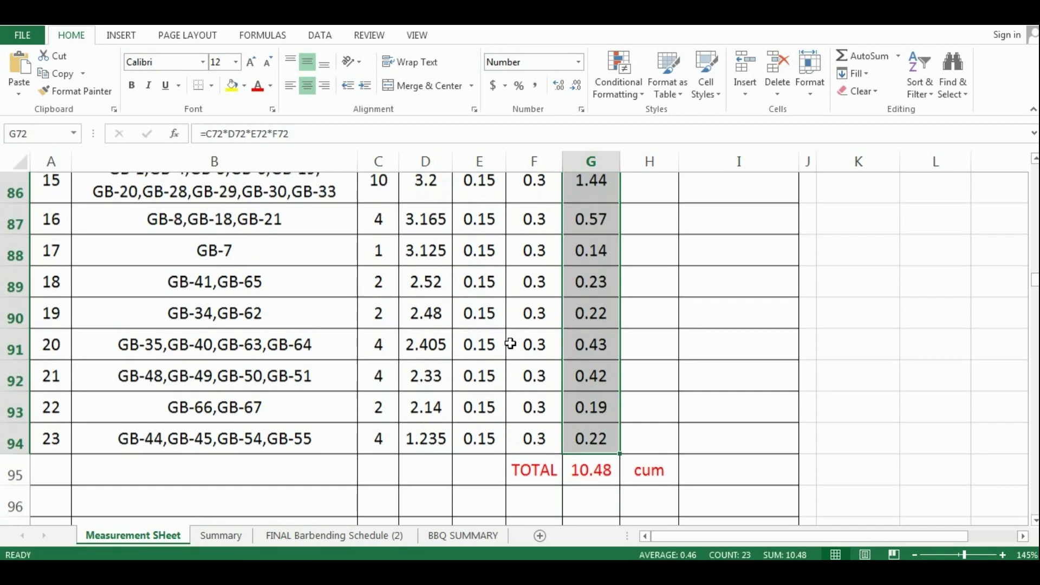
pyautogui.scroll(1, 513, 346)
pyautogui.scroll(-2, 474, 318)
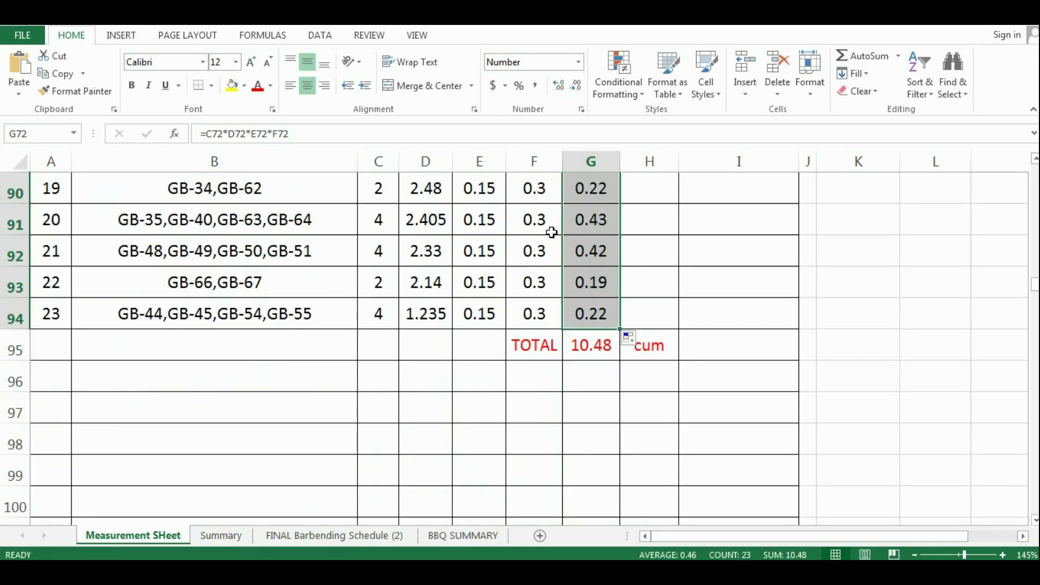
pyautogui.click(569, 220)
pyautogui.click(577, 313)
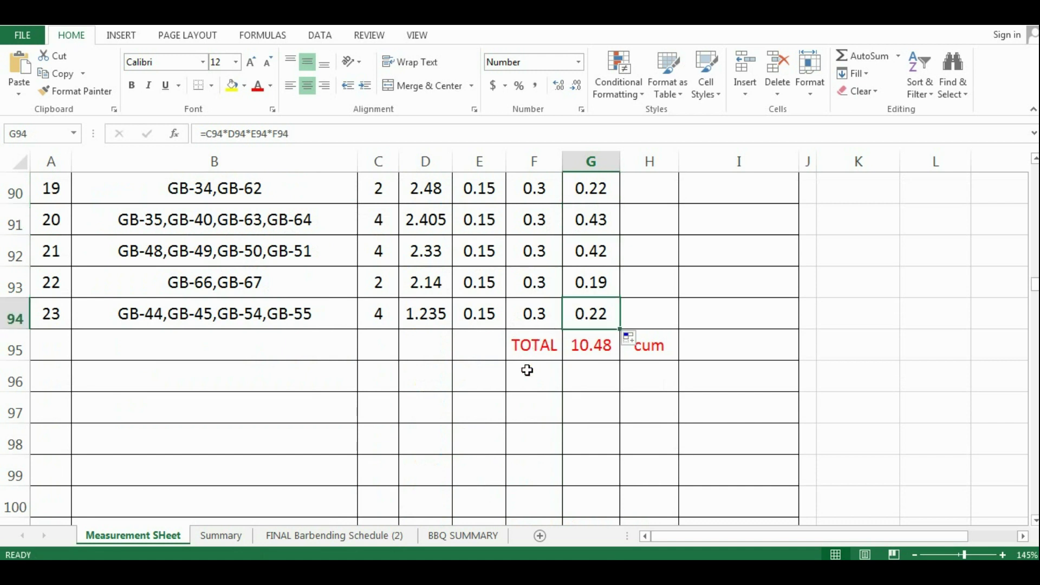
pyautogui.click(574, 353)
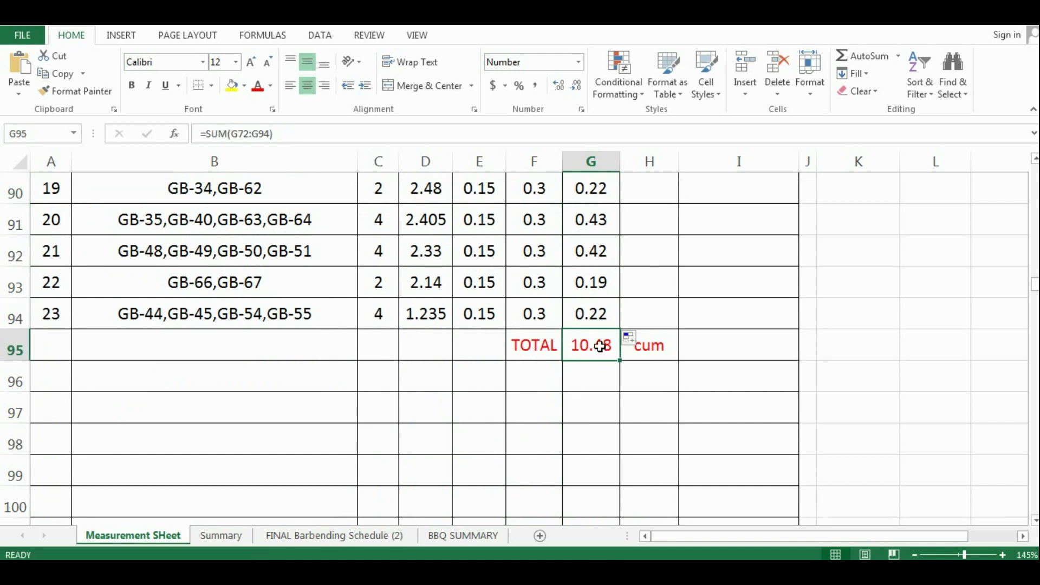
pyautogui.doubleClick(600, 346)
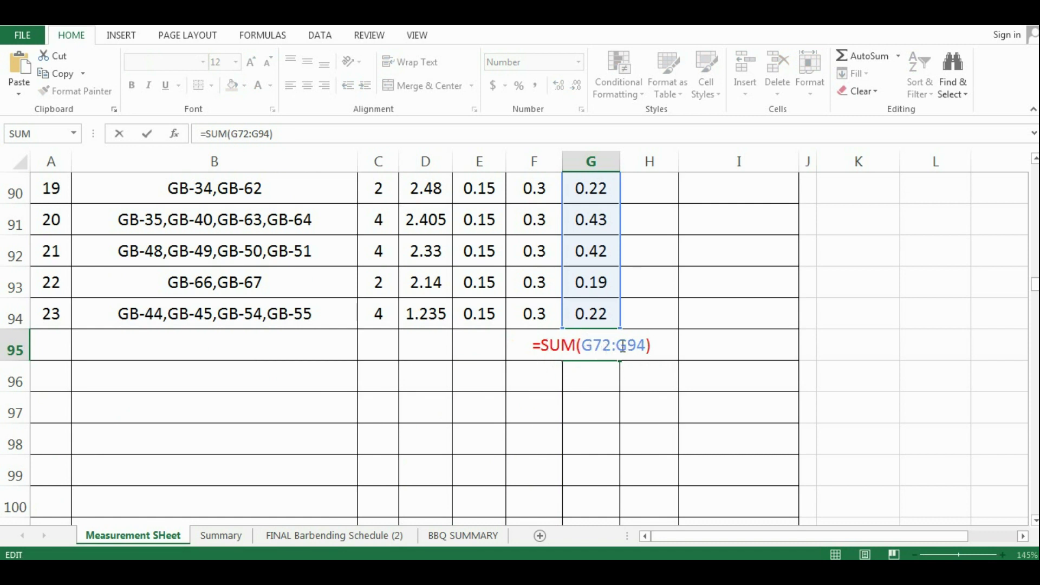
pyautogui.scroll(2, 616, 335)
pyautogui.scroll(1, 614, 336)
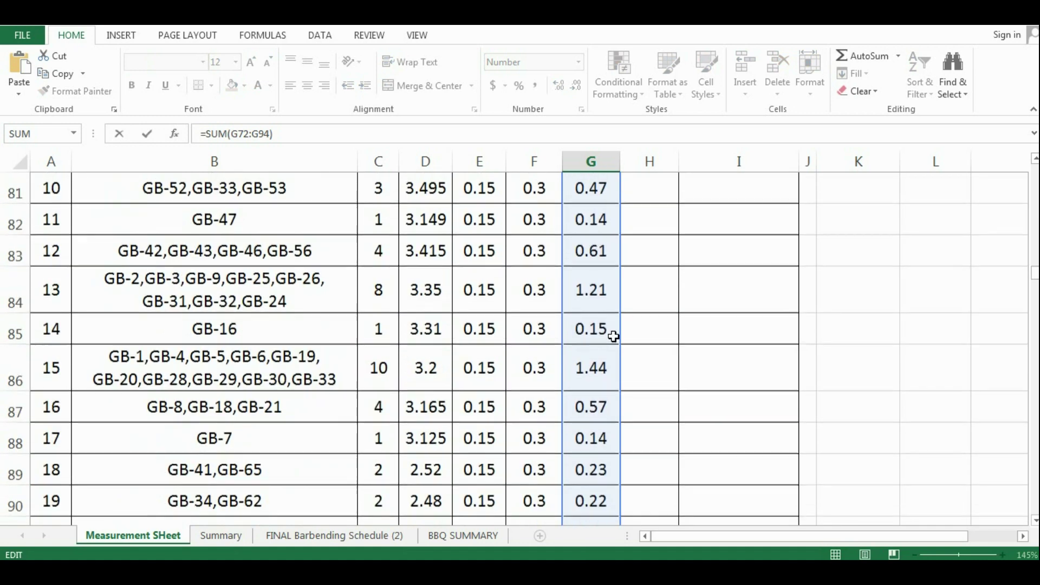
pyautogui.scroll(1, 613, 335)
pyautogui.scroll(-4, 602, 243)
pyautogui.scroll(-2, 601, 277)
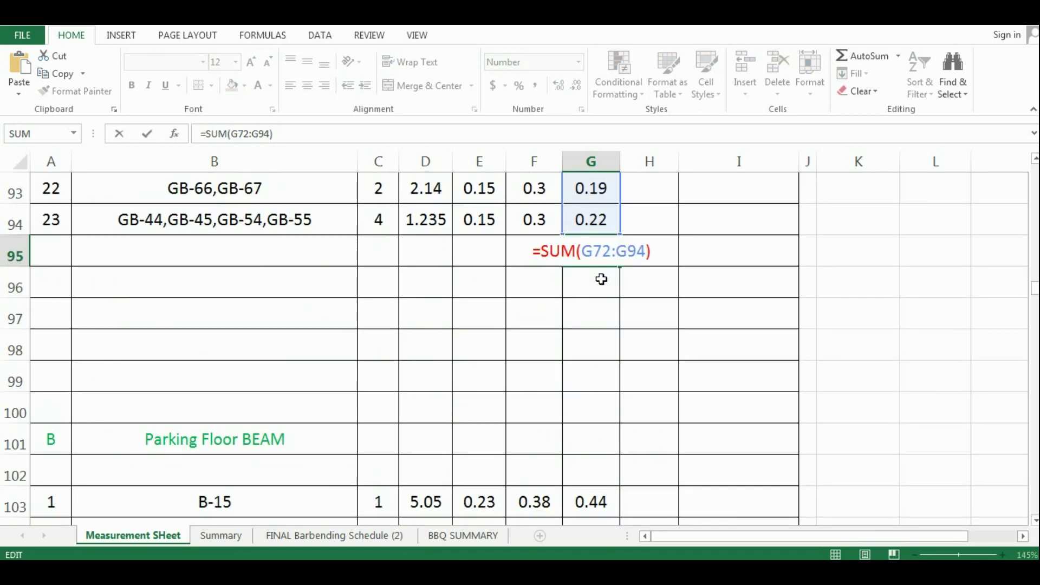
pyautogui.scroll(1, 620, 281)
pyautogui.press('Return')
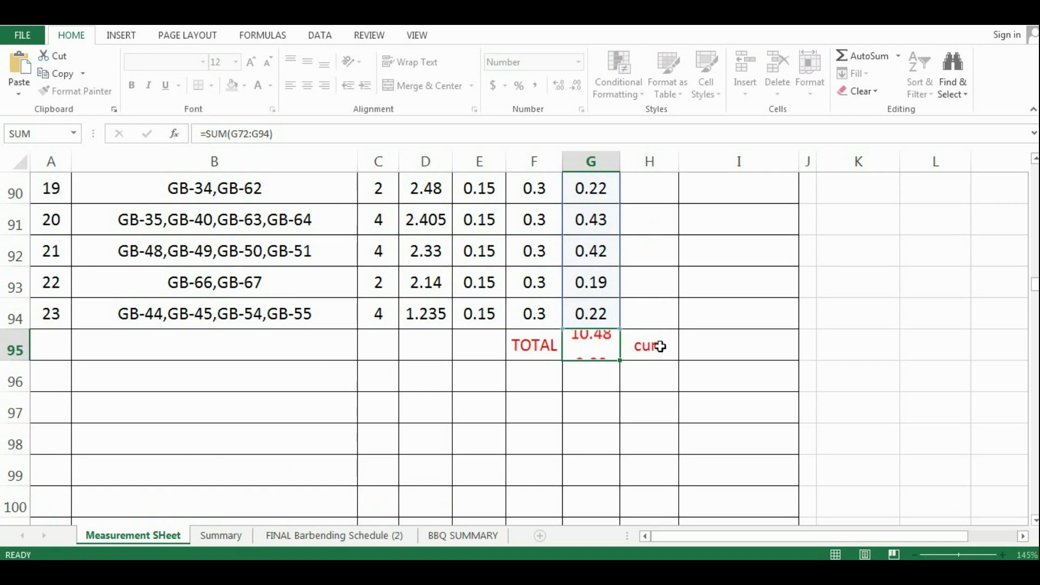
pyautogui.click(587, 346)
pyautogui.scroll(2, 515, 344)
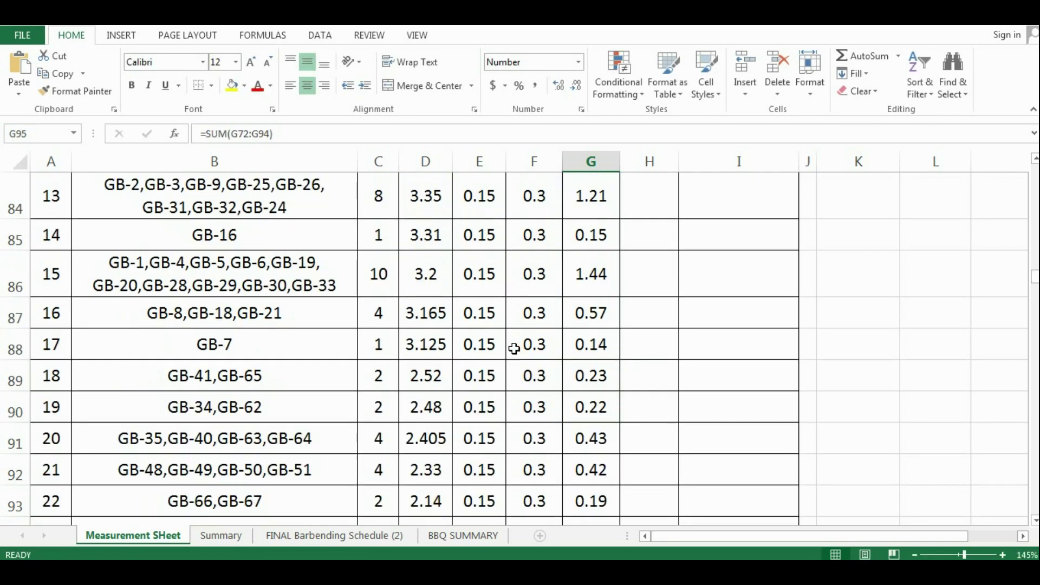
pyautogui.scroll(2, 514, 349)
pyautogui.scroll(1, 514, 349)
pyautogui.scroll(1, 302, 372)
pyautogui.scroll(1, 314, 361)
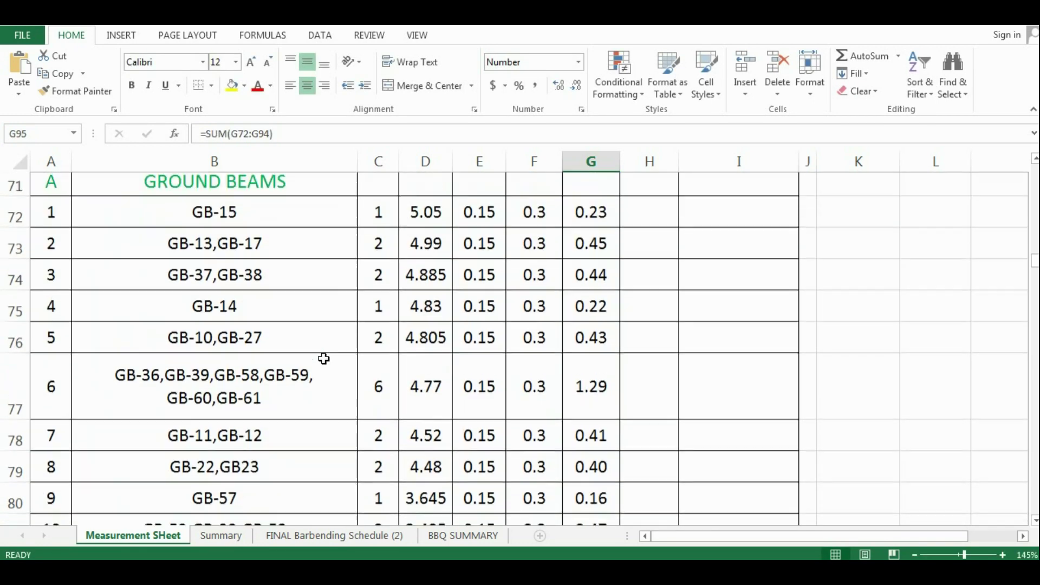
pyautogui.click(194, 252)
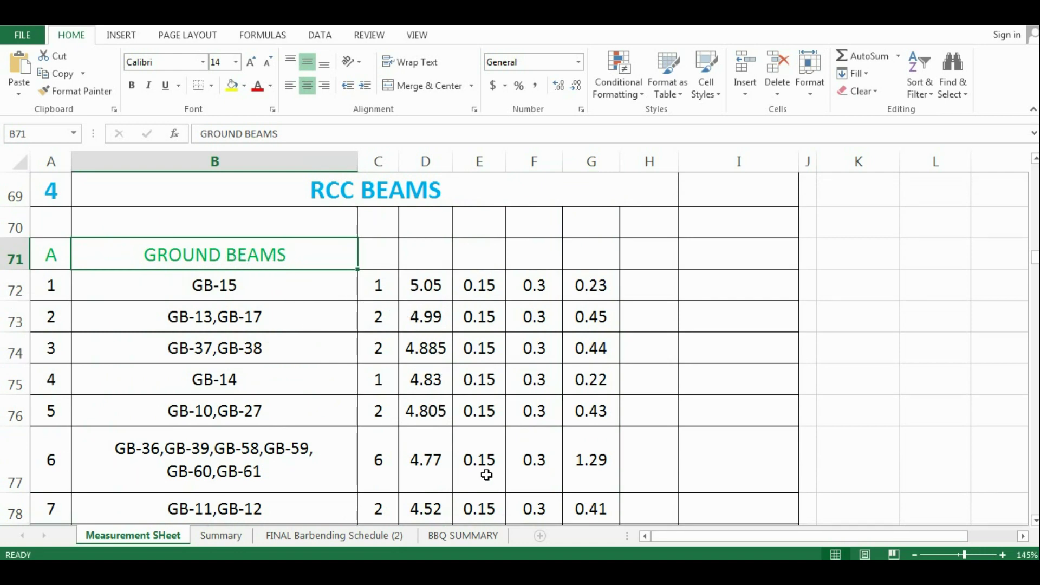
pyautogui.hotkey('alt', 'Tab')
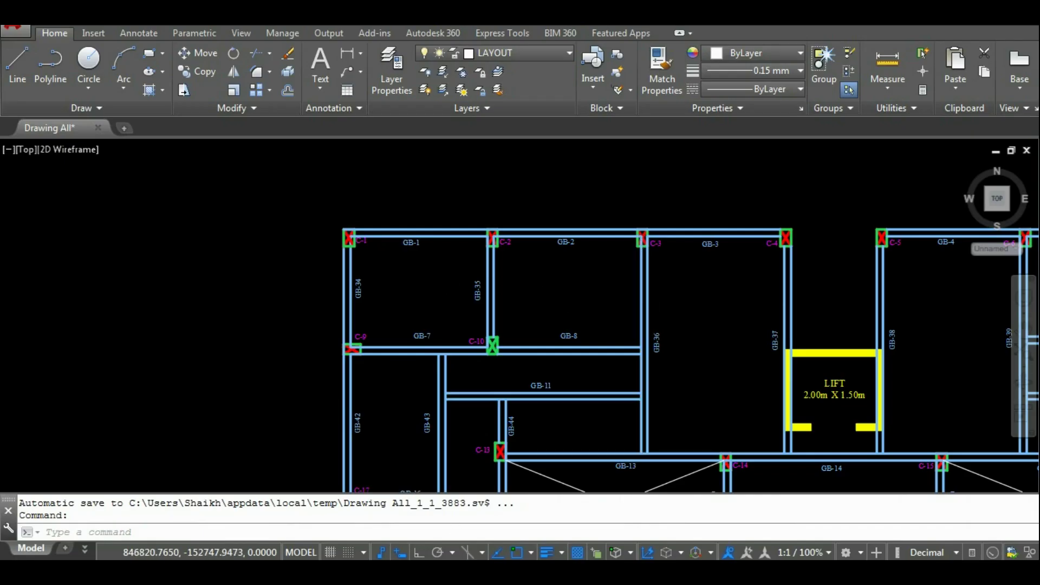
pyautogui.scroll(-4, 473, 411)
pyautogui.hotkey('alt', 'Tab')
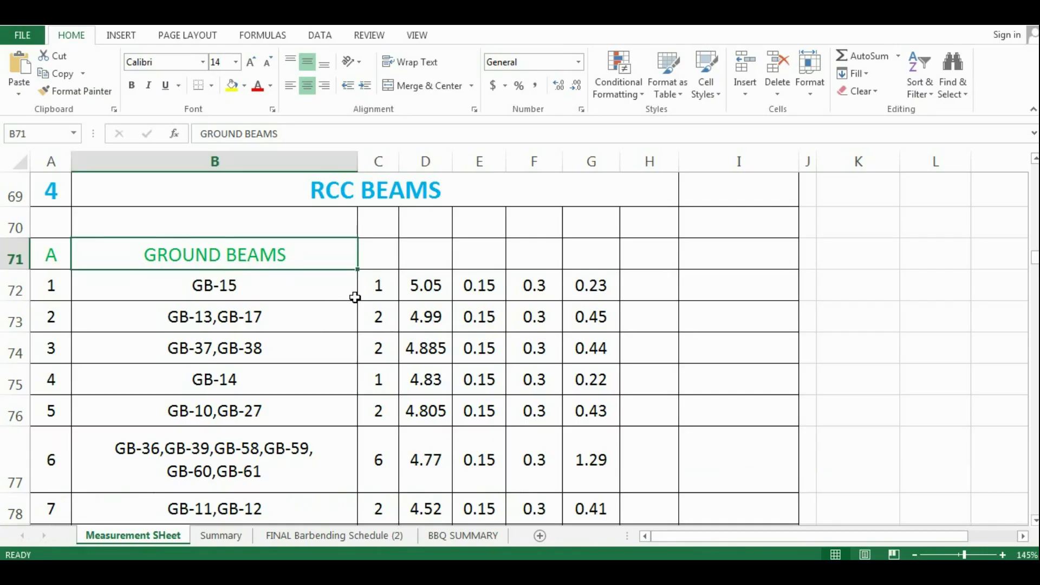
pyautogui.scroll(-1, 343, 259)
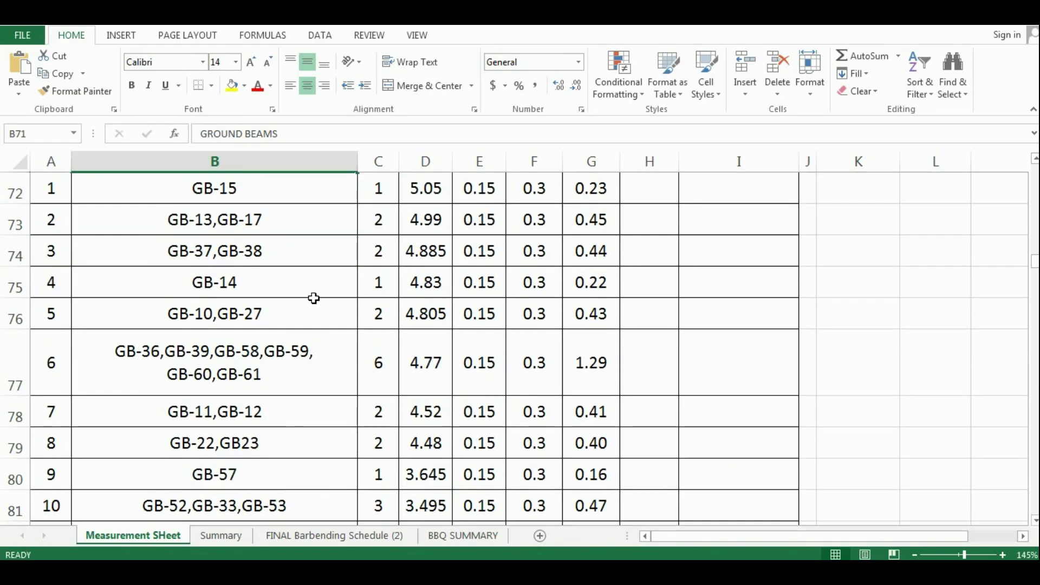
# - Review the GB-36, Parking Floor BEAM and GB-16 rows, then switch to the ground beam plan
pyautogui.click(246, 366)
pyautogui.scroll(-1, 260, 355)
pyautogui.scroll(-3, 260, 356)
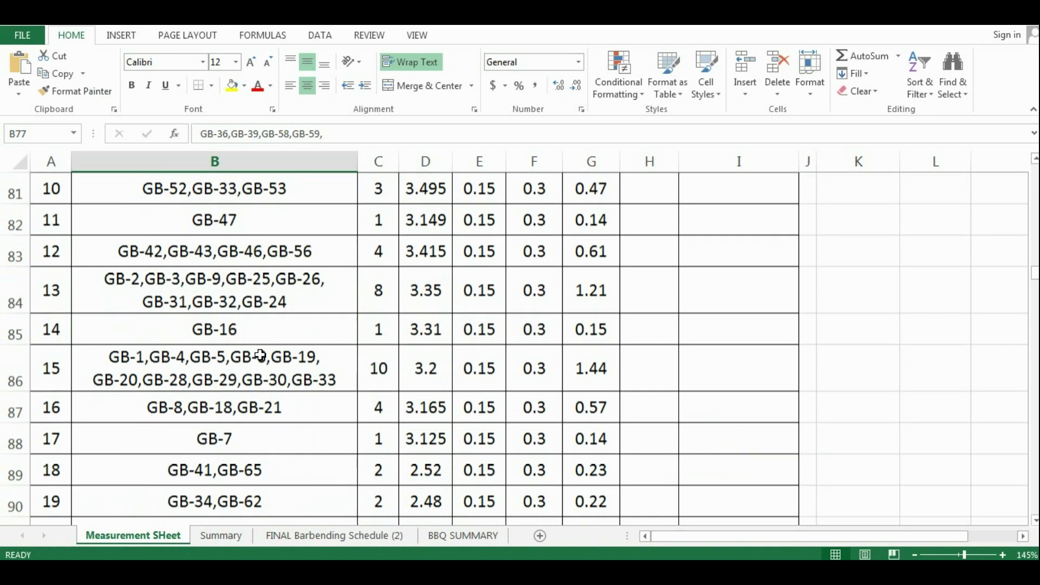
pyautogui.scroll(-2, 260, 356)
pyautogui.scroll(-1, 260, 355)
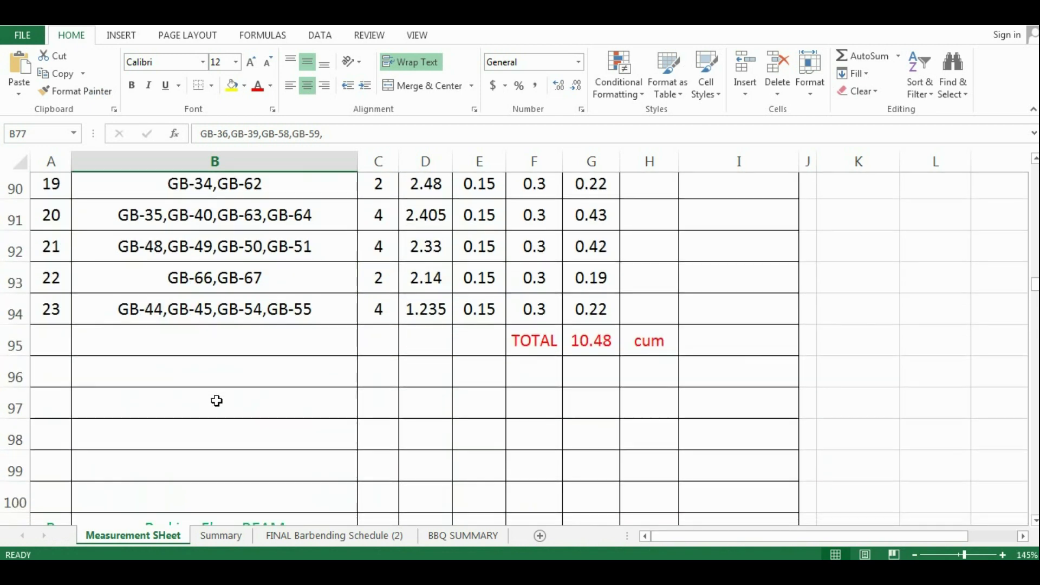
pyautogui.scroll(-1, 217, 401)
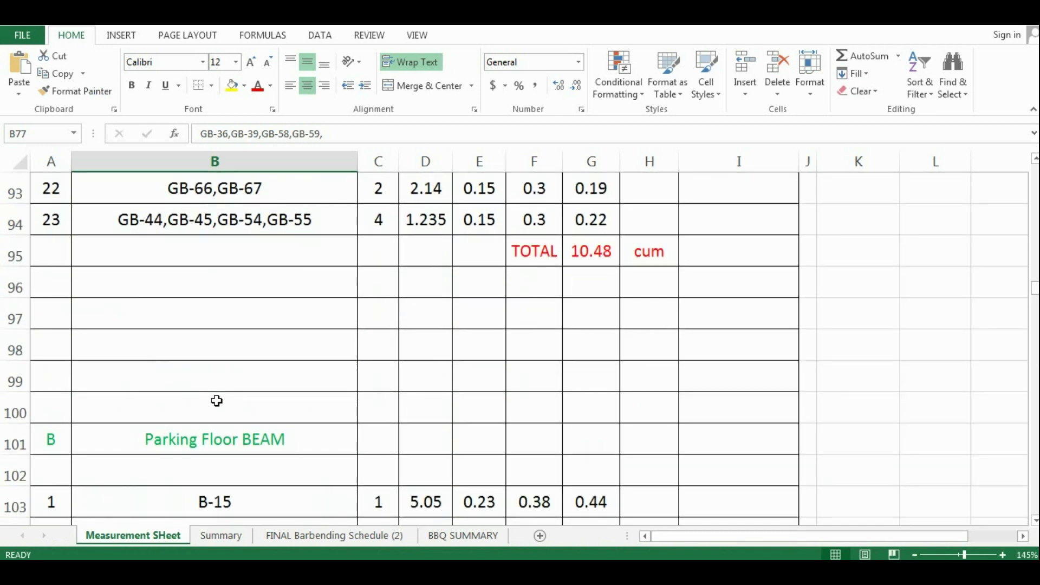
pyautogui.click(217, 429)
pyautogui.scroll(1, 320, 339)
pyautogui.scroll(1, 320, 340)
pyautogui.scroll(1, 322, 340)
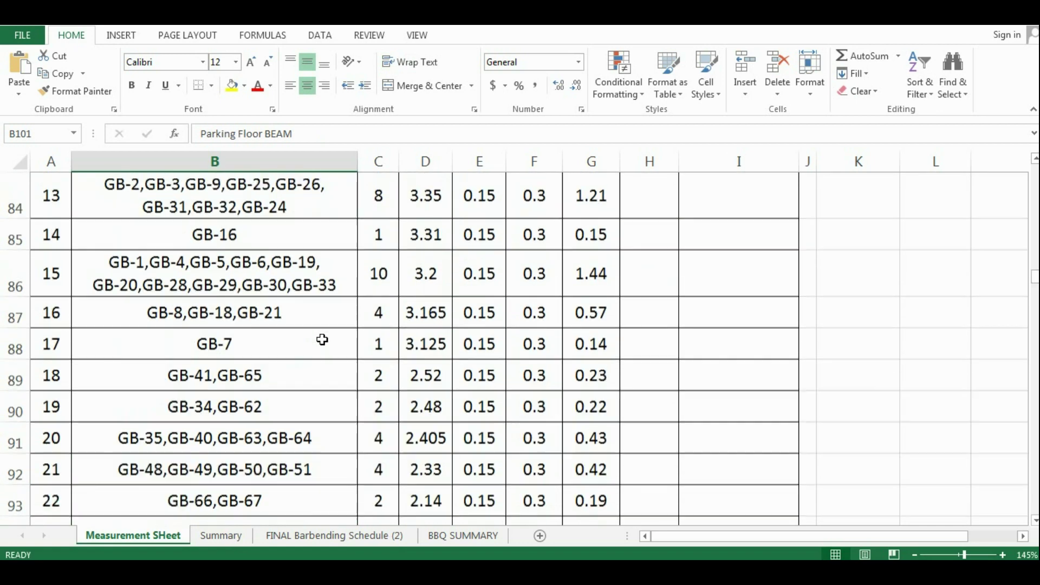
pyautogui.scroll(1, 322, 338)
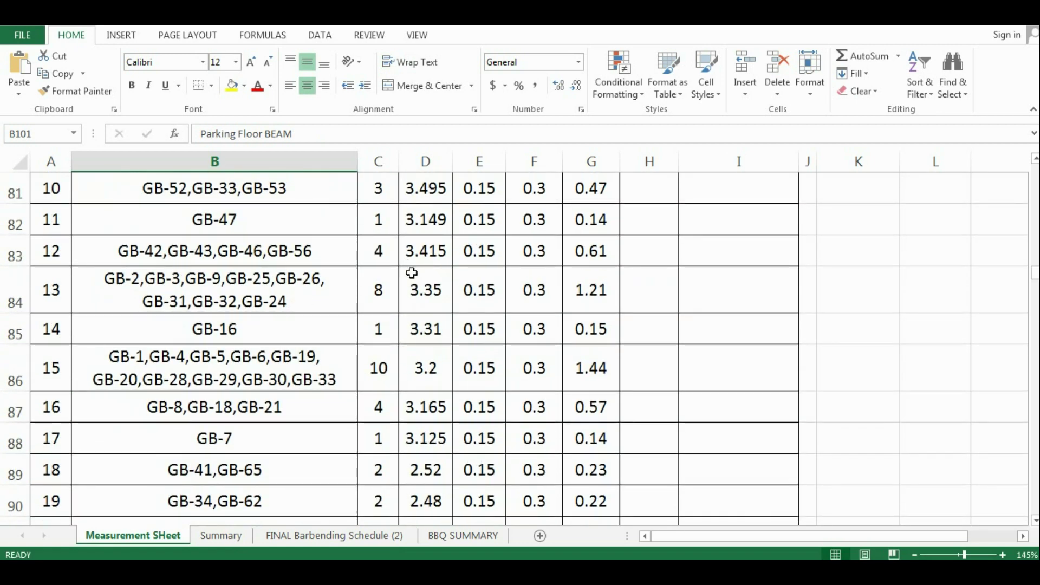
pyautogui.click(439, 322)
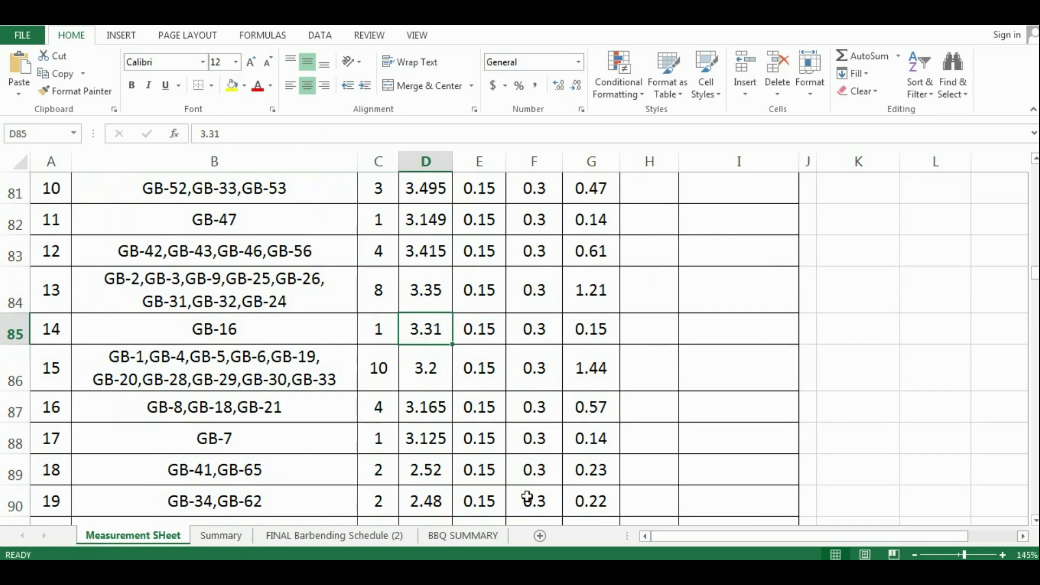
pyautogui.hotkey('alt', 'Tab')
pyautogui.scroll(-2, 487, 255)
pyautogui.scroll(1, 520, 326)
pyautogui.scroll(2, 550, 367)
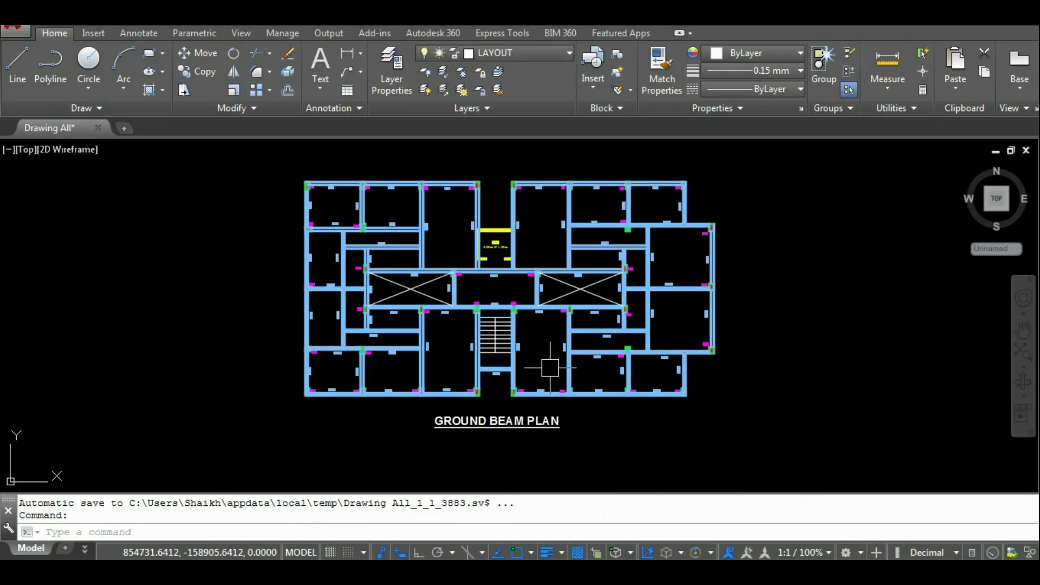